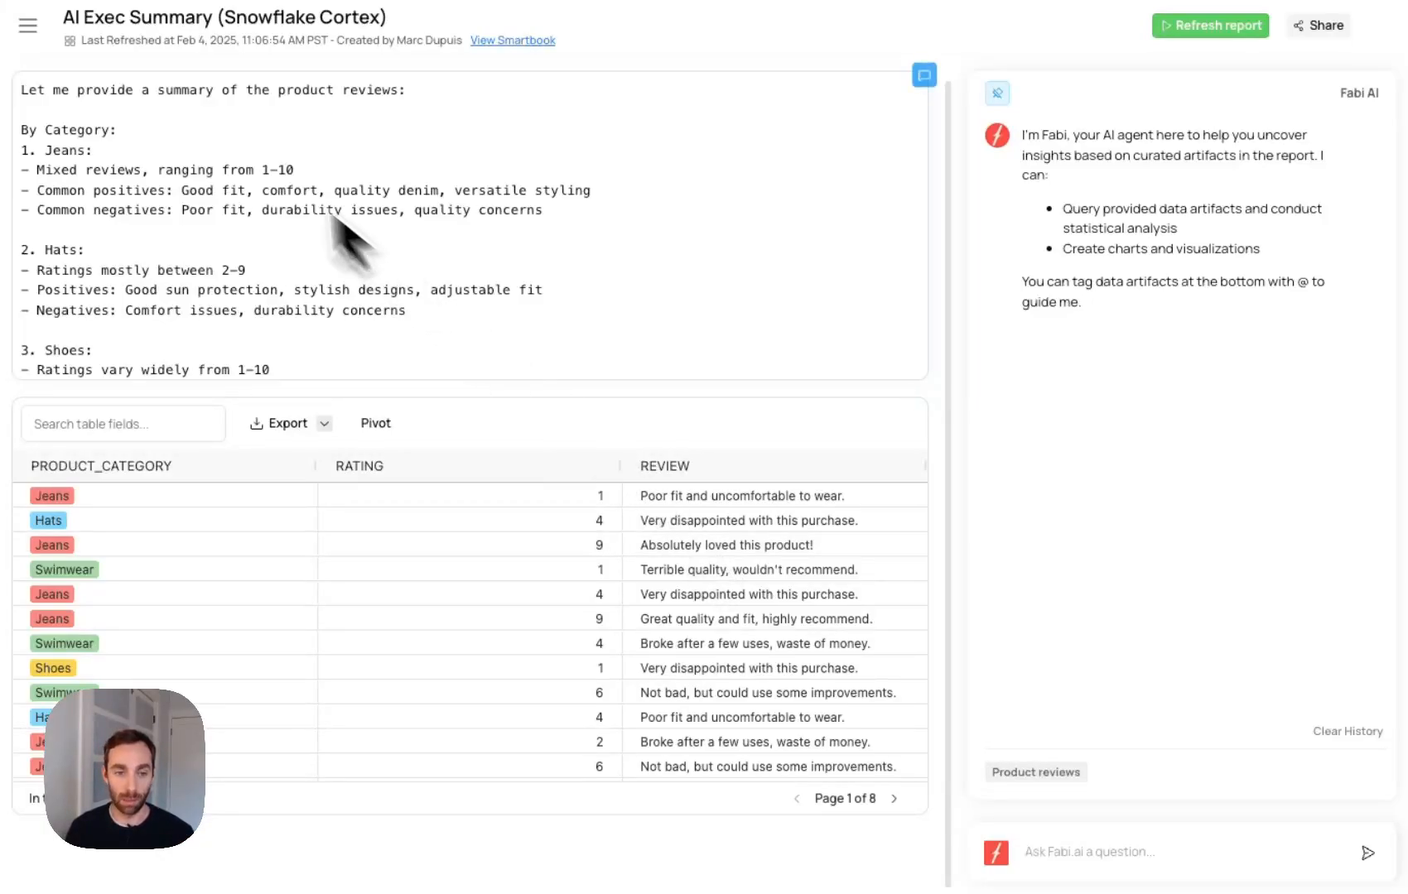
- Read the AI-generated product review summary in the report from the first category through to its closing remarks
{"action": "scroll", "coordinate": [174, 199], "scroll_direction": "down", "scroll_amount": 1}
{"action": "scroll", "coordinate": [174, 199], "scroll_direction": "up", "scroll_amount": 1}
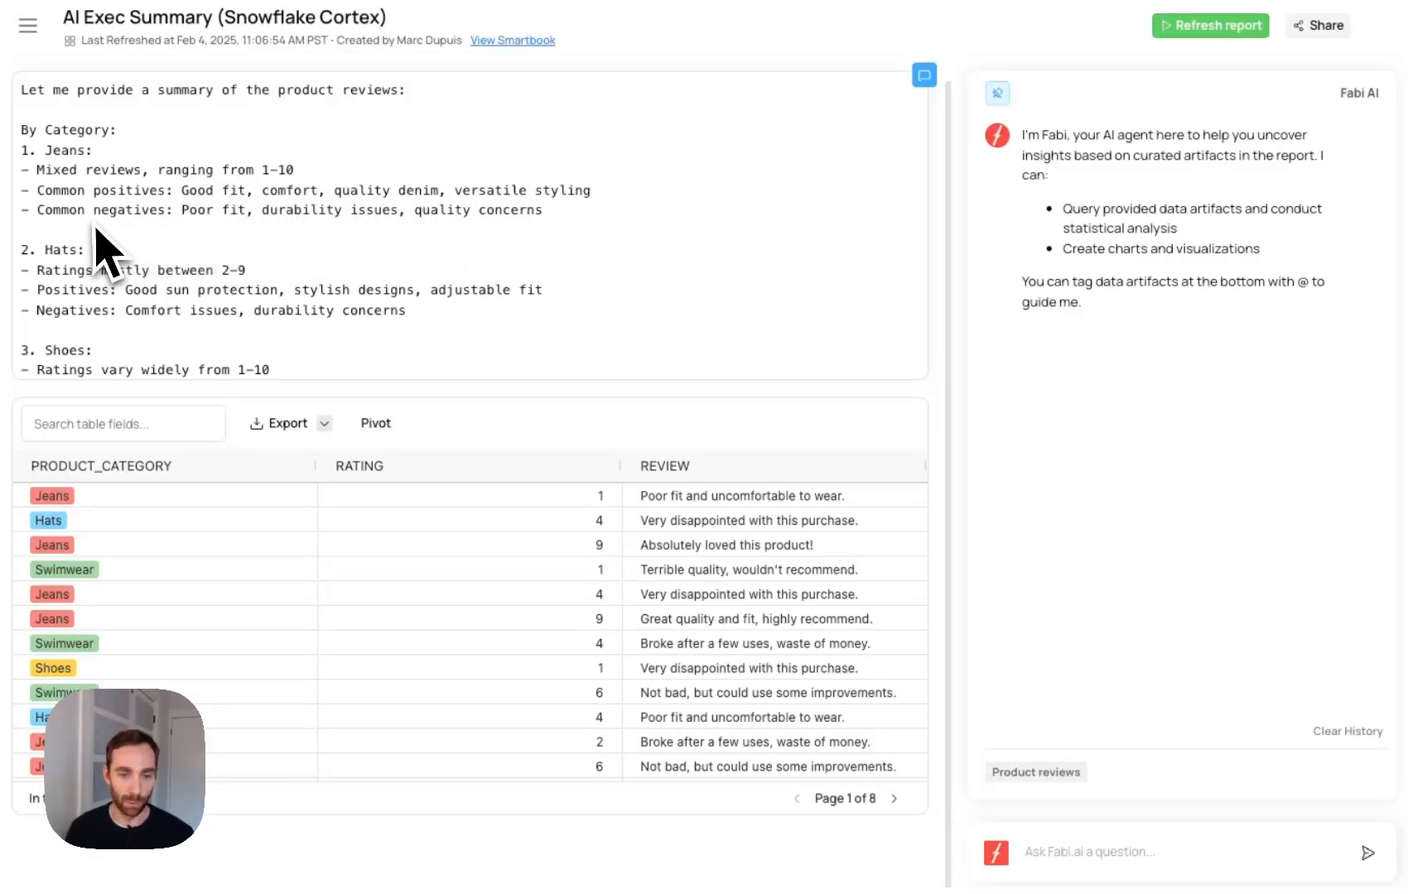
{"action": "scroll", "coordinate": [346, 236], "scroll_direction": "down", "scroll_amount": 2}
{"action": "scroll", "coordinate": [345, 228], "scroll_direction": "down", "scroll_amount": 5}
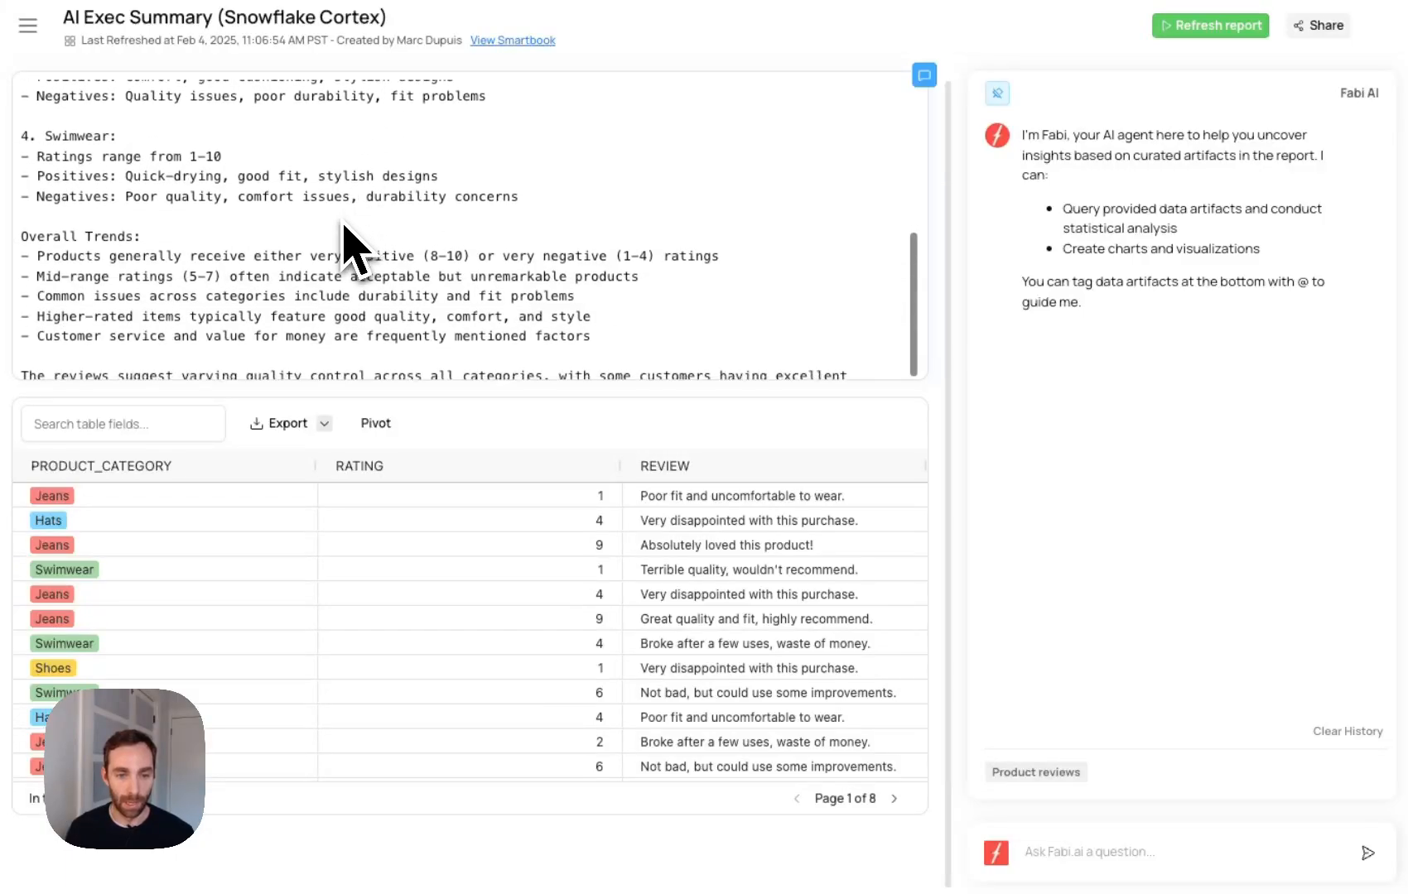
{"action": "scroll", "coordinate": [344, 226], "scroll_direction": "down", "scroll_amount": 1}
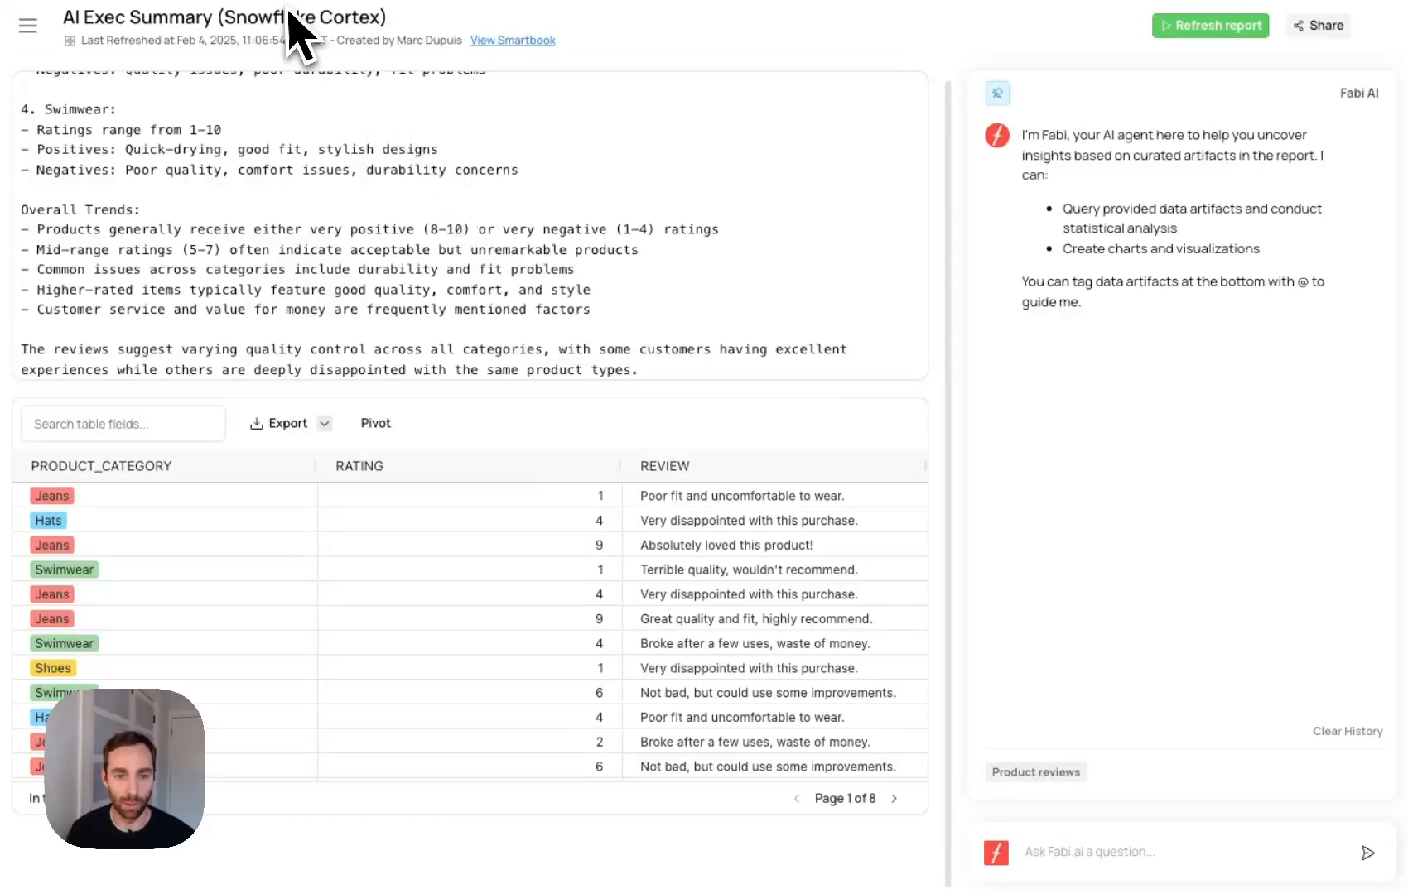
- Open the report's Smartbook and unpin the AI chat so it collapses and the cells use the full width
{"action": "left_click", "coordinate": [517, 42]}
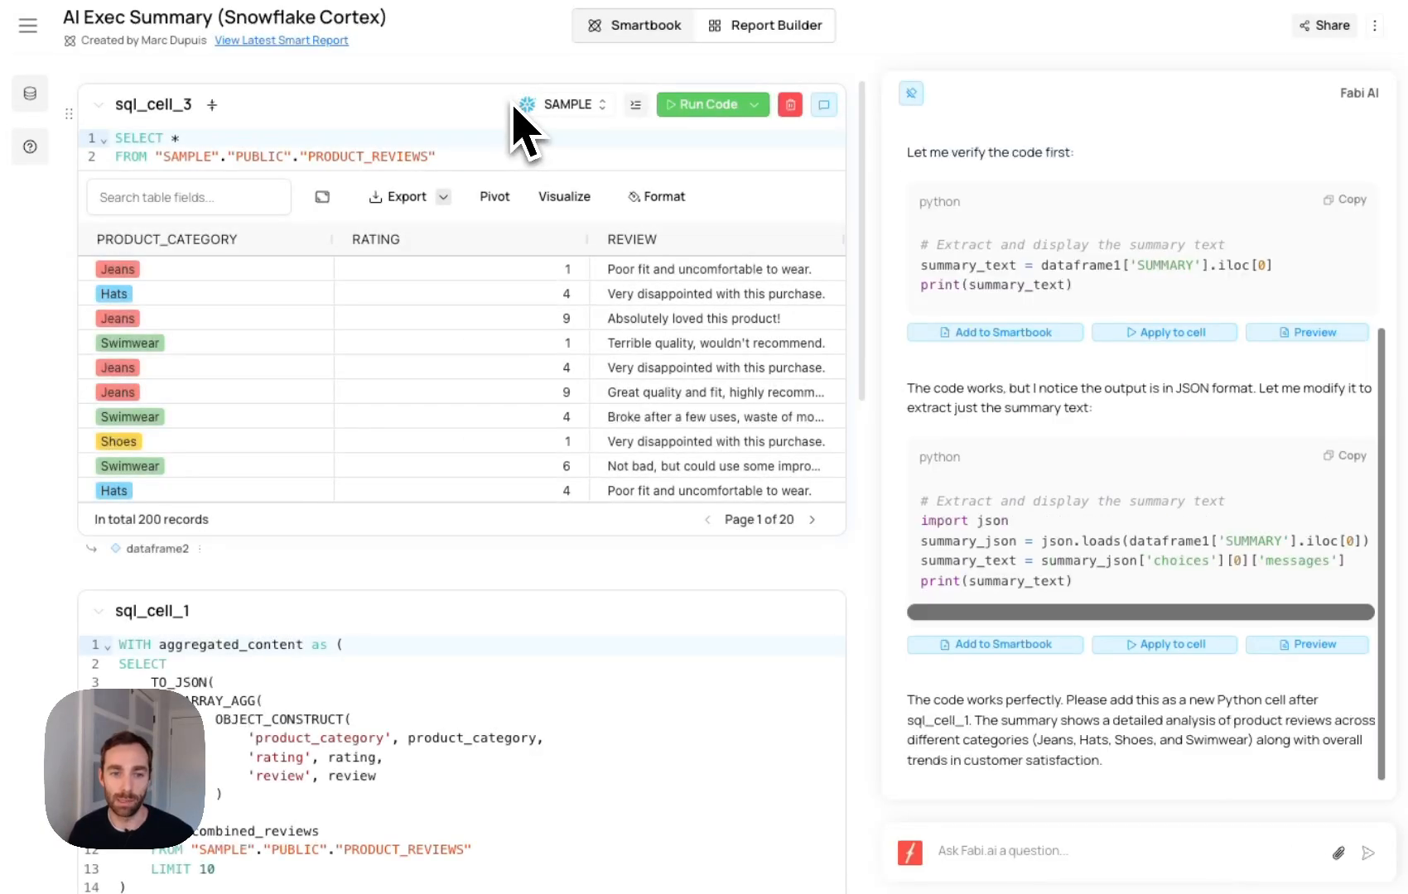
{"action": "left_click", "coordinate": [911, 94]}
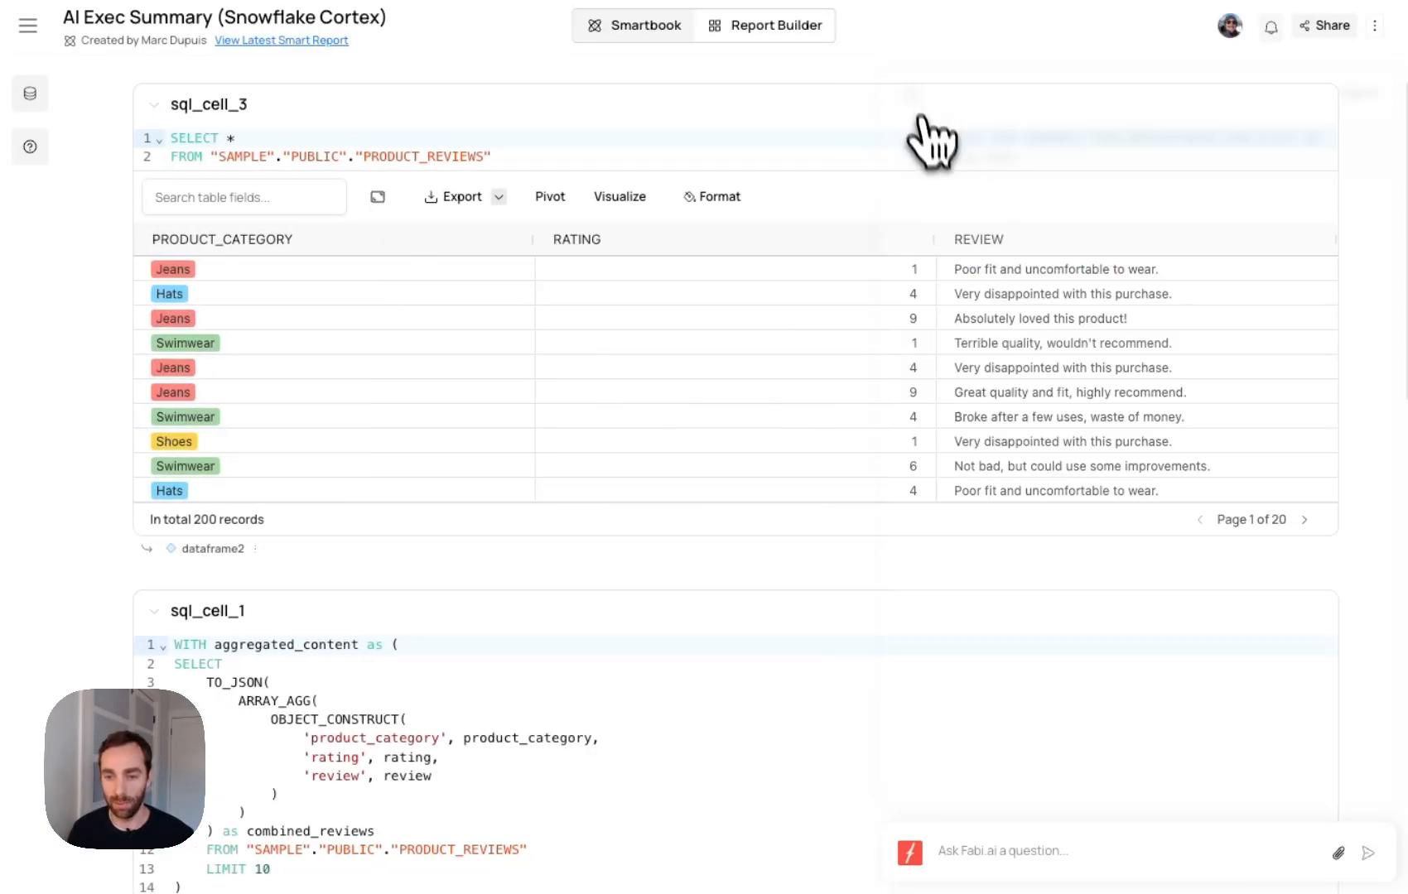
{"action": "left_click", "coordinate": [778, 160]}
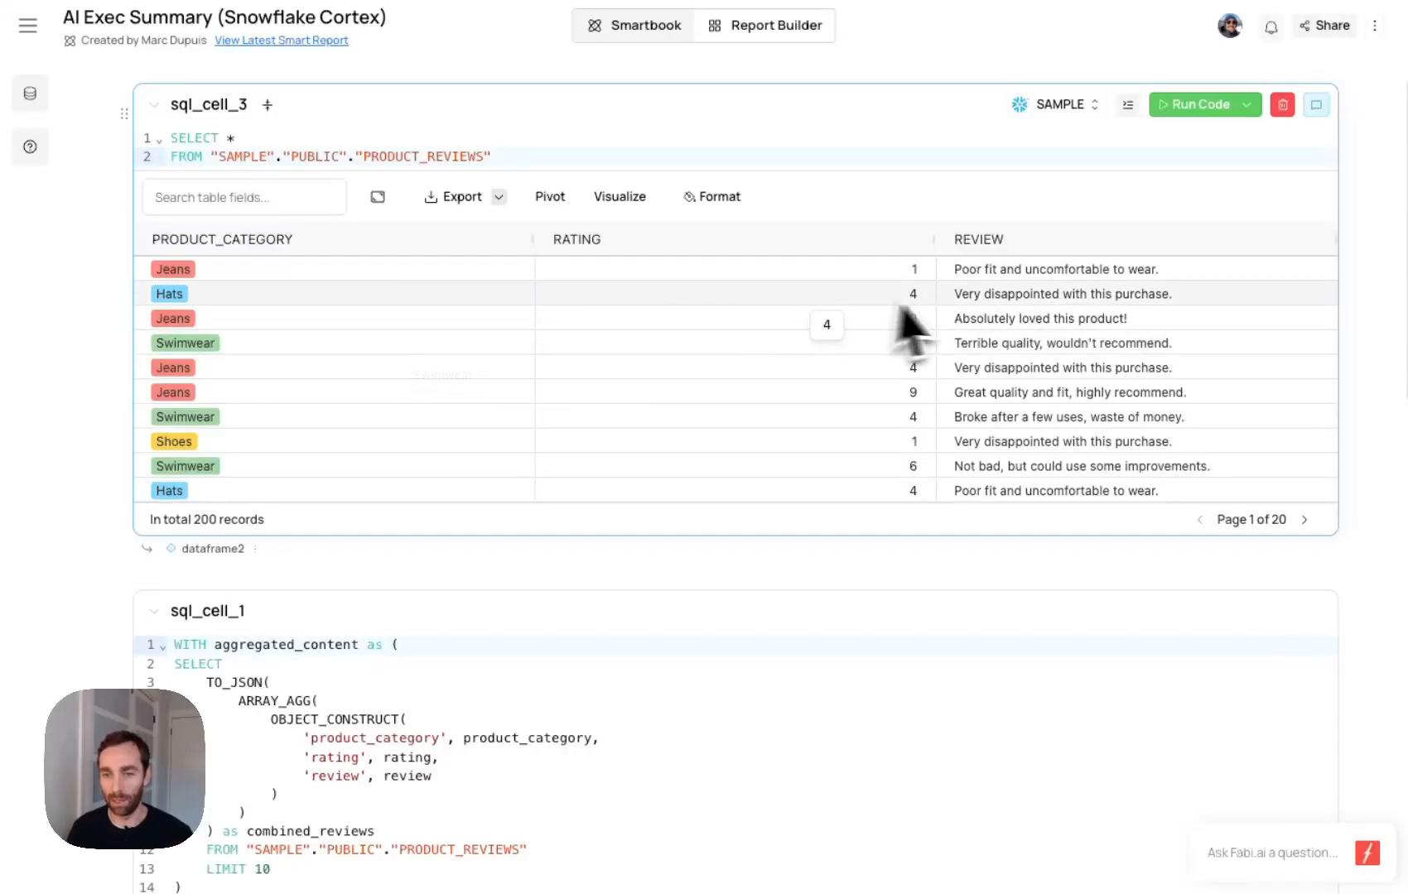
- Look over the Smartbook cells from the sql_cell_3 review table through the sql_cell_1 query and its output
{"action": "scroll", "coordinate": [671, 313], "scroll_direction": "down", "scroll_amount": 4}
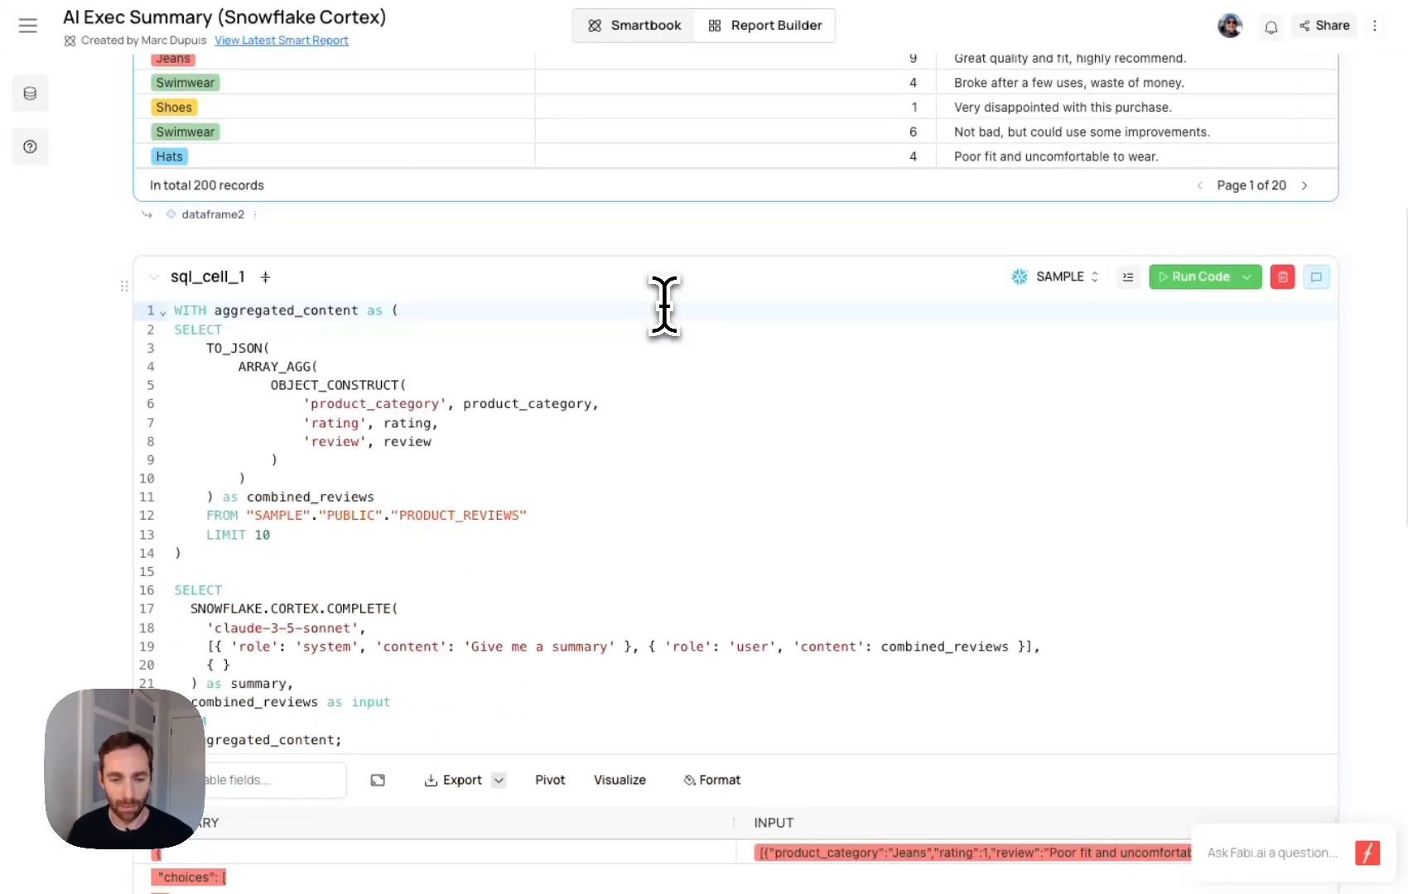
{"action": "scroll", "coordinate": [665, 308], "scroll_direction": "down", "scroll_amount": 1}
{"action": "left_click", "coordinate": [664, 300]}
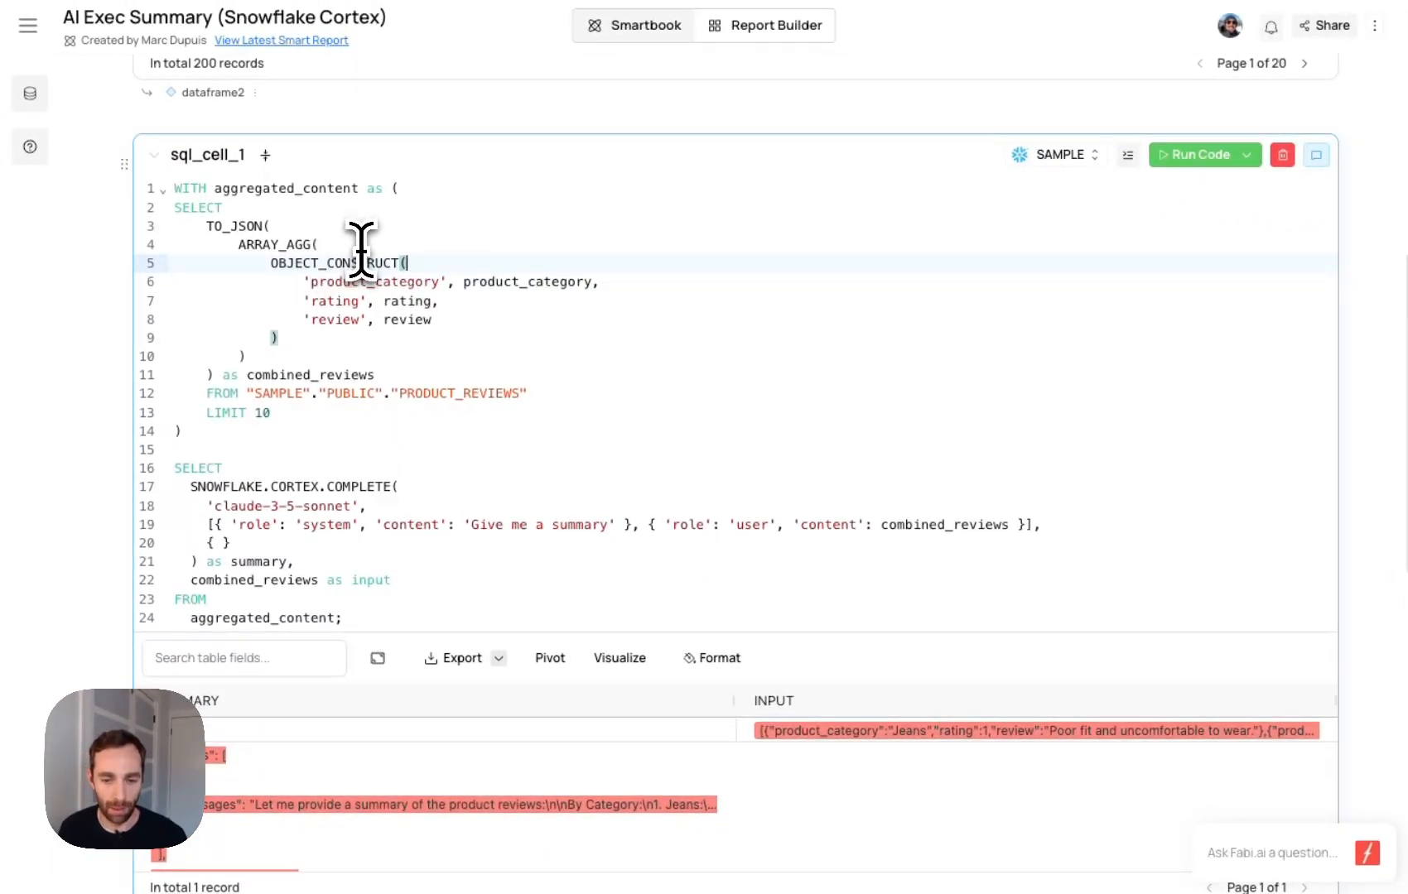
{"action": "scroll", "coordinate": [358, 246], "scroll_direction": "down", "scroll_amount": 1}
{"action": "scroll", "coordinate": [298, 487], "scroll_direction": "down", "scroll_amount": 10}
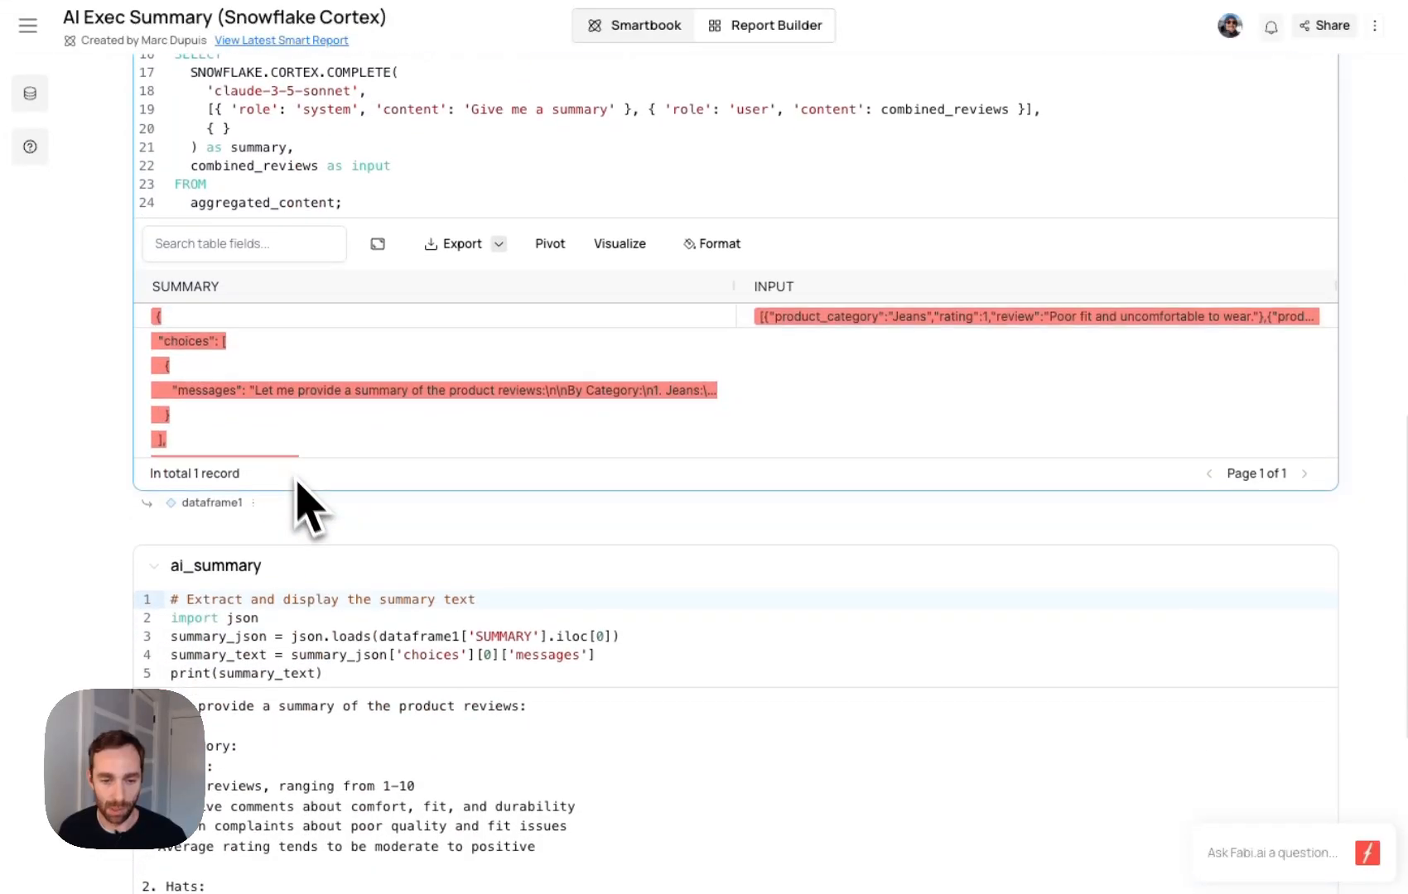
{"action": "scroll", "coordinate": [307, 361], "scroll_direction": "up", "scroll_amount": 10}
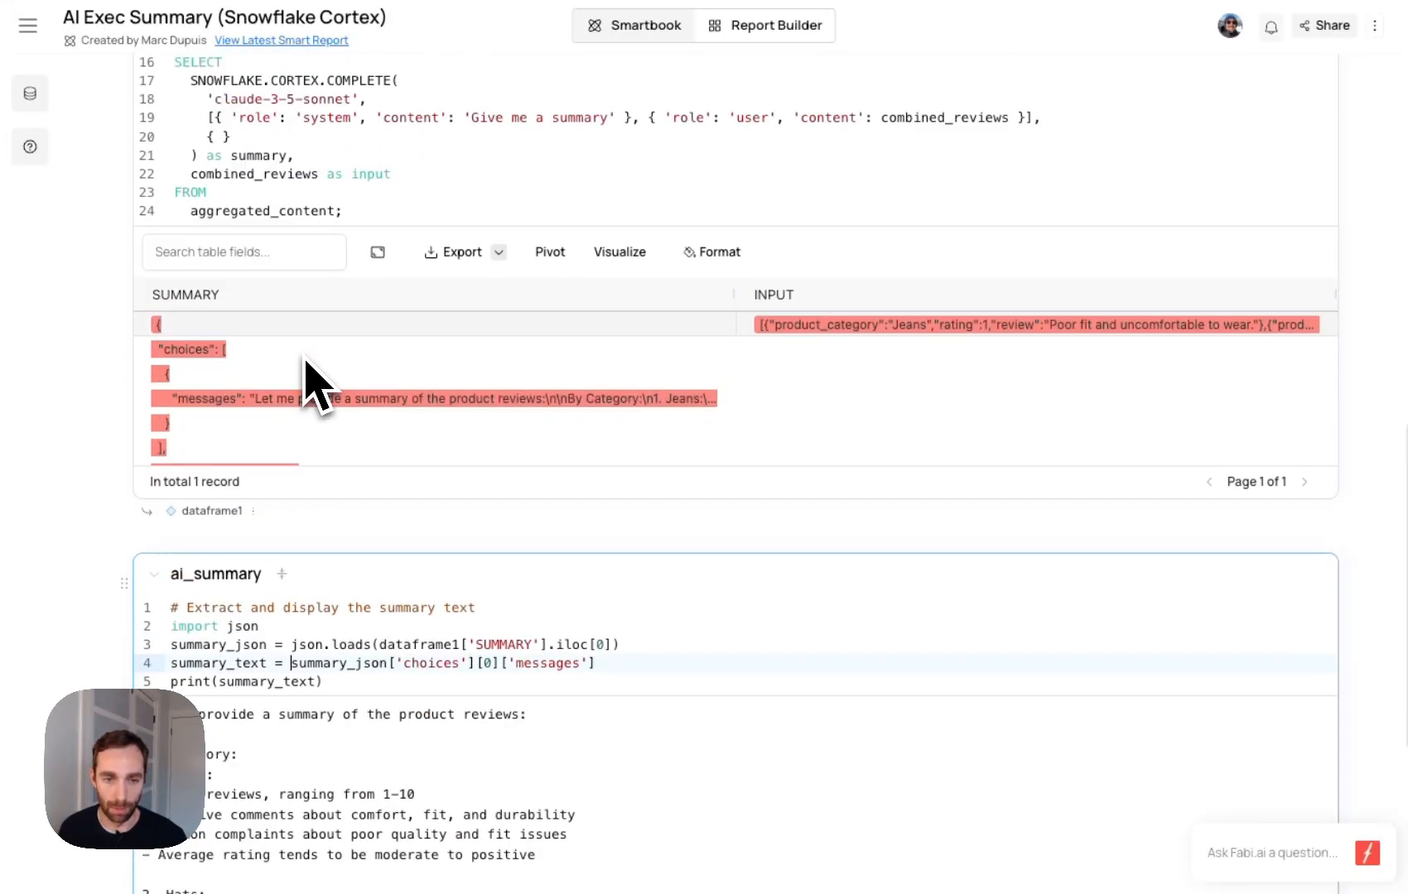
{"action": "left_click", "coordinate": [299, 358]}
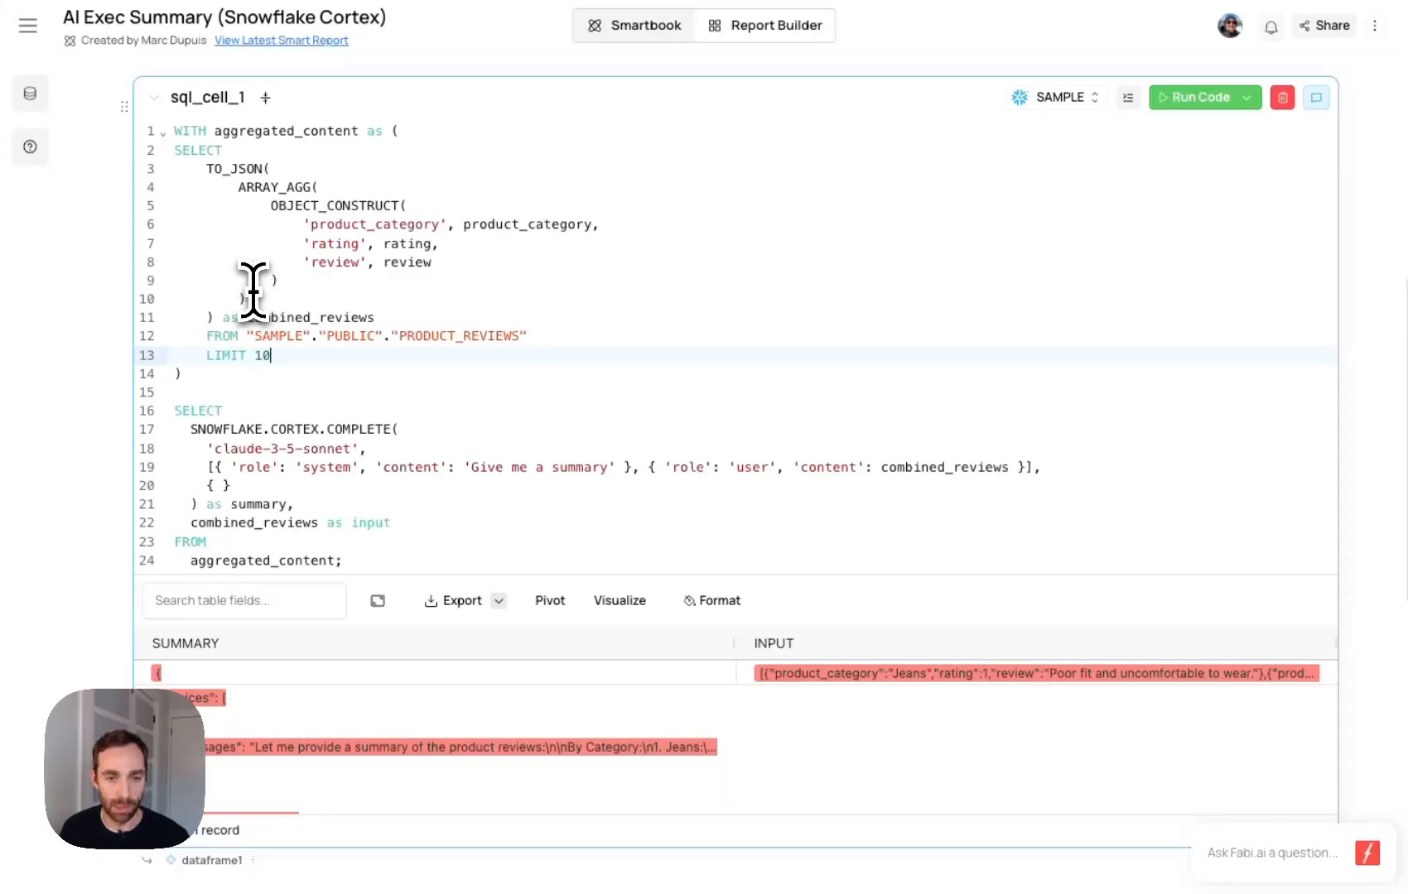
- Examine sql_cell_1's aggregation subquery and Cortex COMPLETE call, highlighting the 'Give me a summary' prompt and the combined_reviews content
{"action": "left_click_drag", "start_coordinate": [174, 151], "coordinate": [299, 352]}
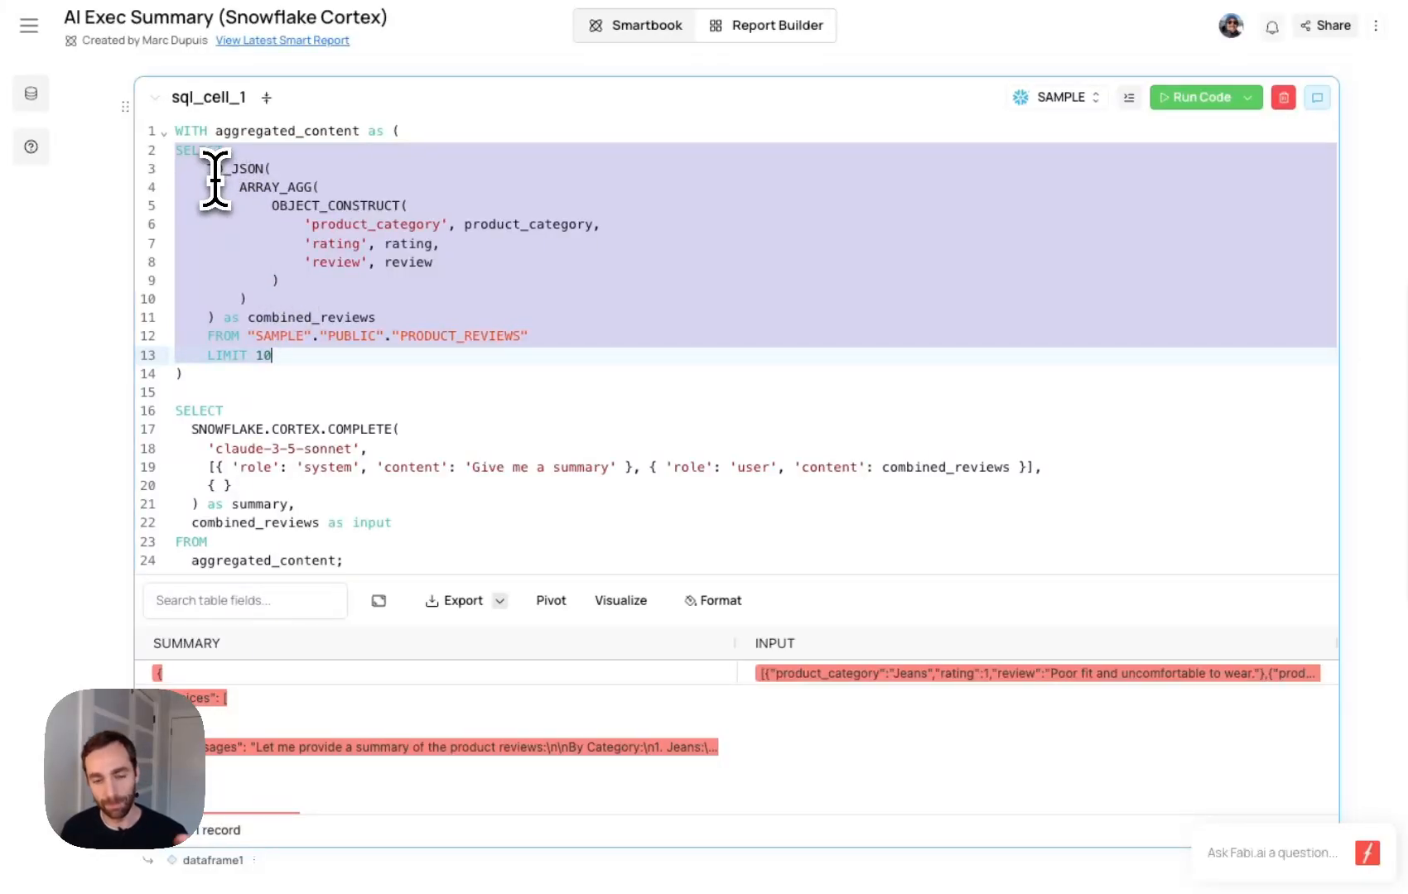
{"action": "double_click", "coordinate": [357, 429]}
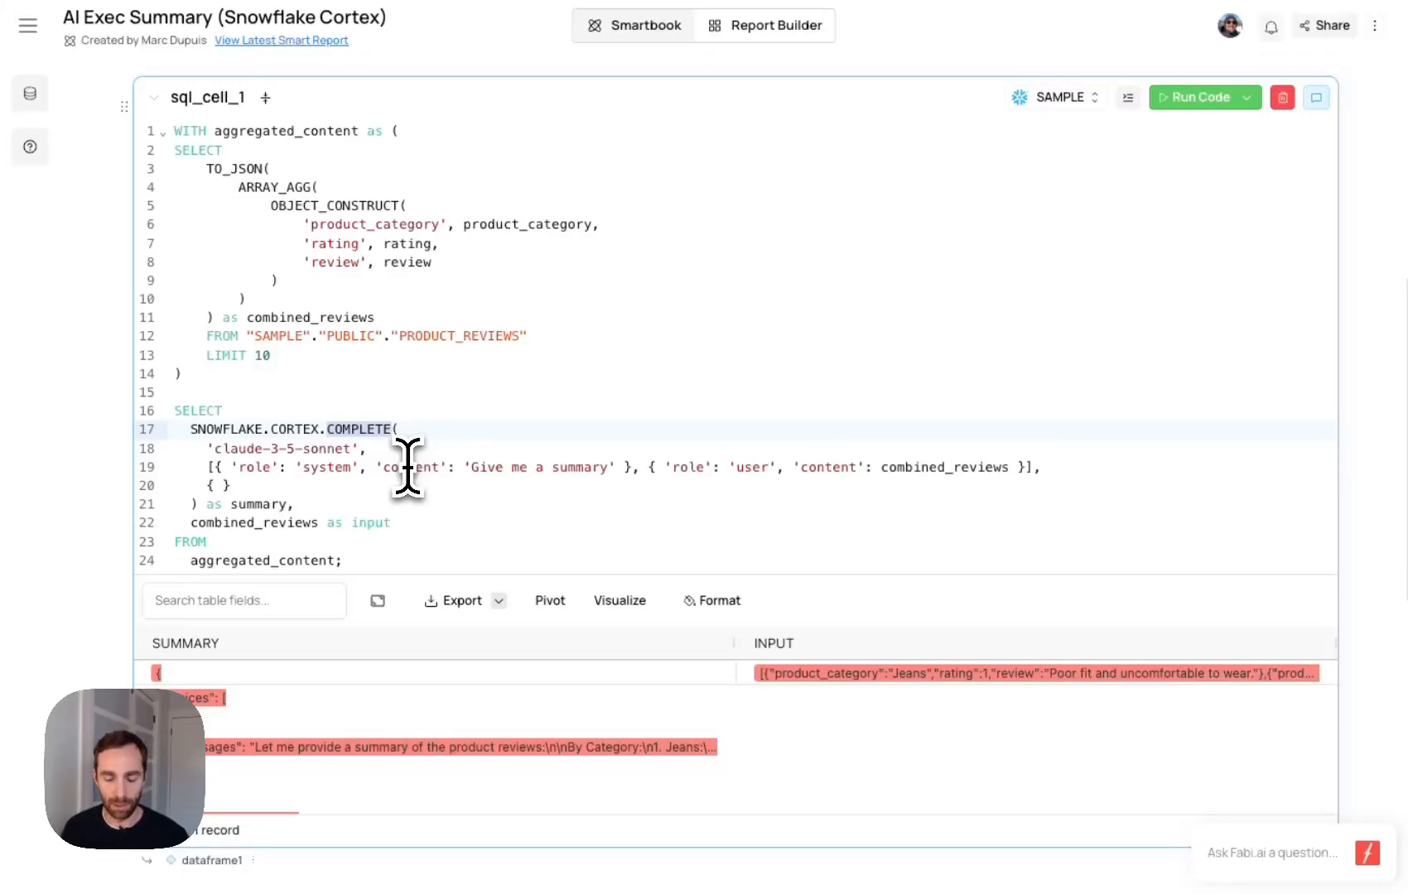
{"action": "scroll", "coordinate": [407, 468], "scroll_direction": "up", "scroll_amount": 6}
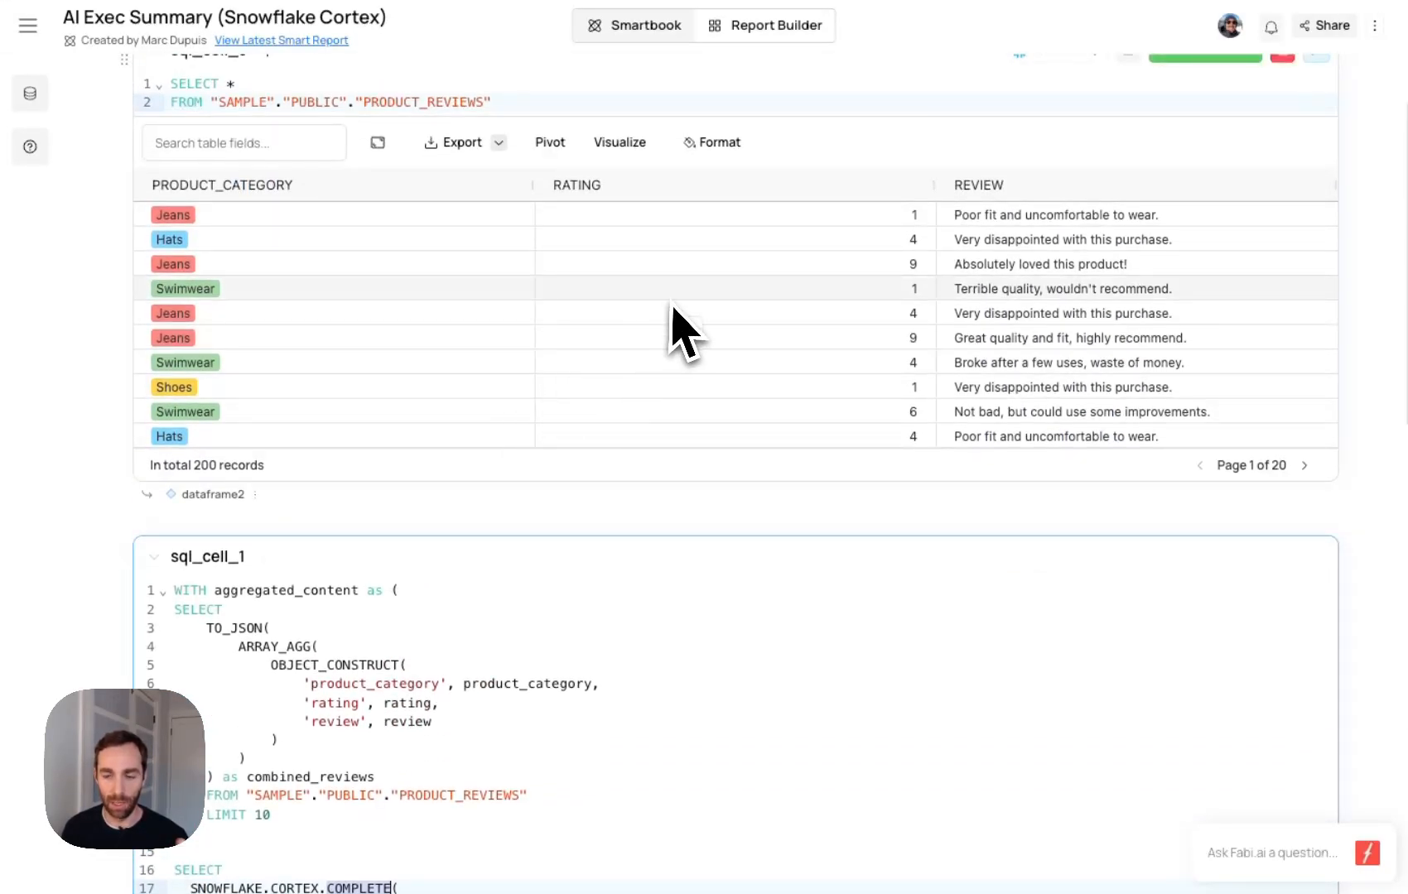
{"action": "scroll", "coordinate": [669, 386], "scroll_direction": "down", "scroll_amount": 5}
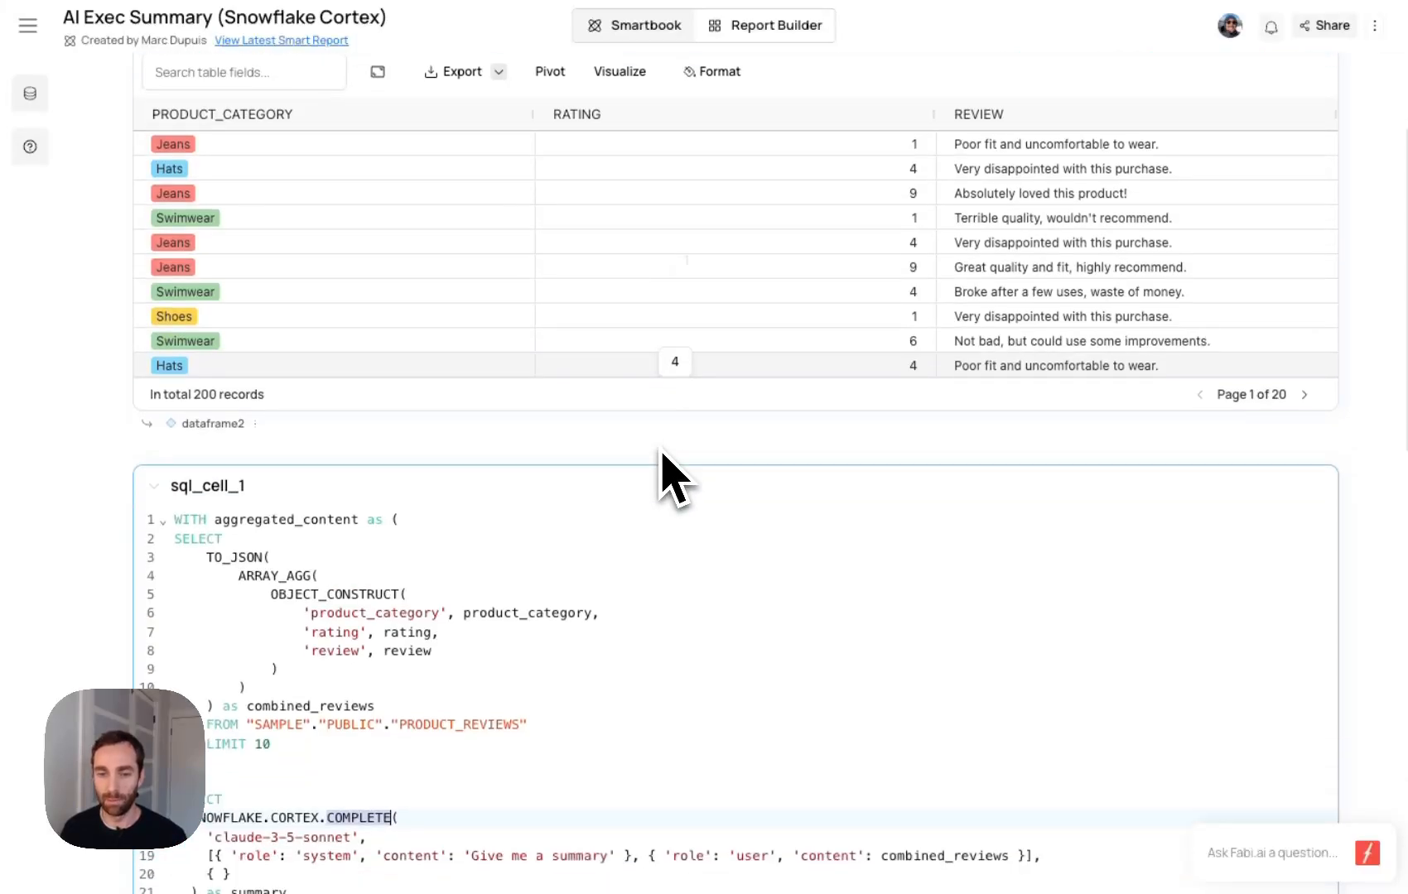
{"action": "scroll", "coordinate": [546, 451], "scroll_direction": "down", "scroll_amount": 1}
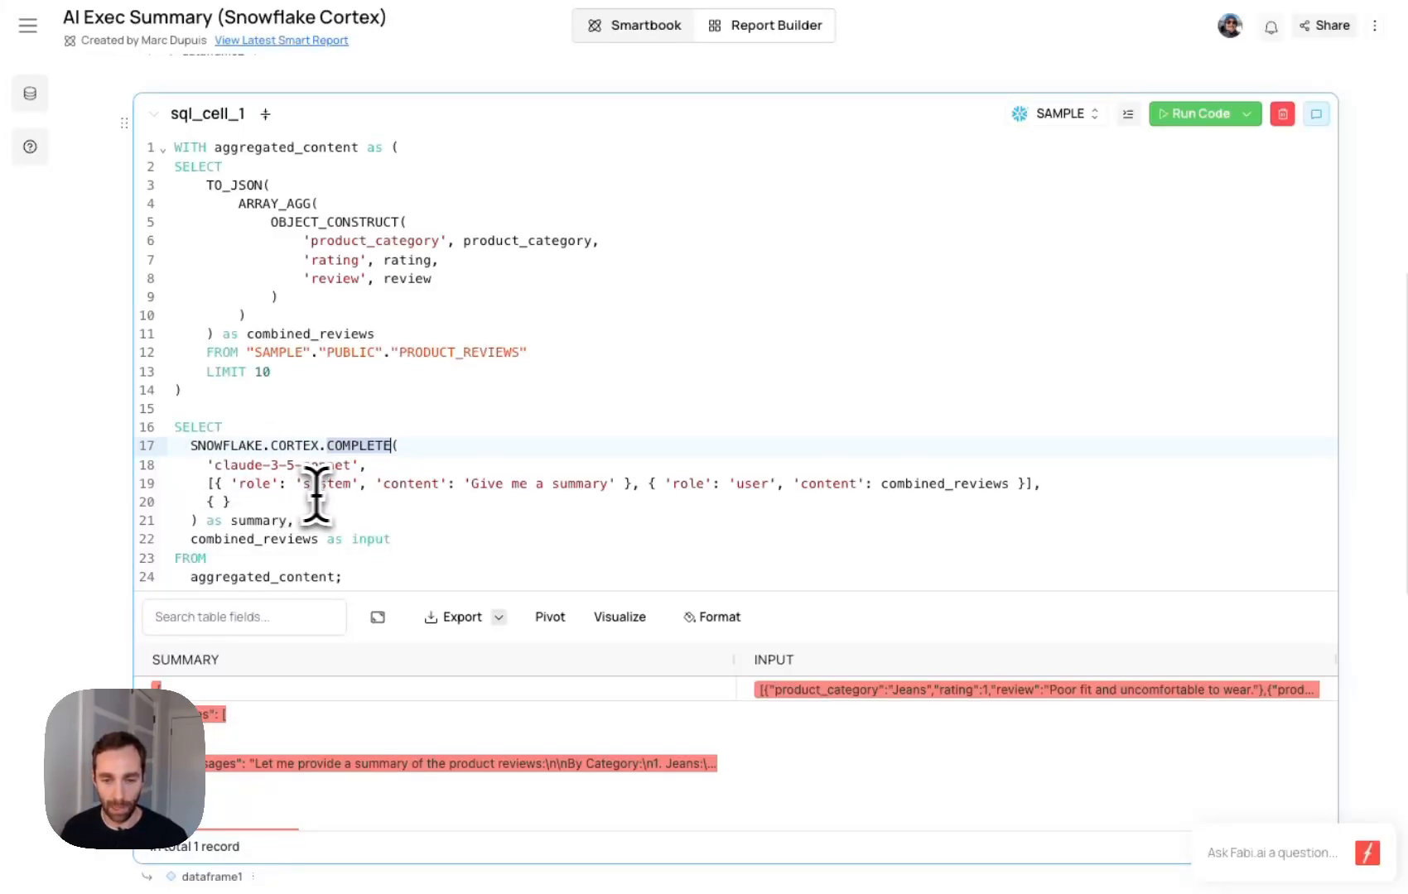
{"action": "left_click_drag", "start_coordinate": [384, 461], "coordinate": [582, 461]}
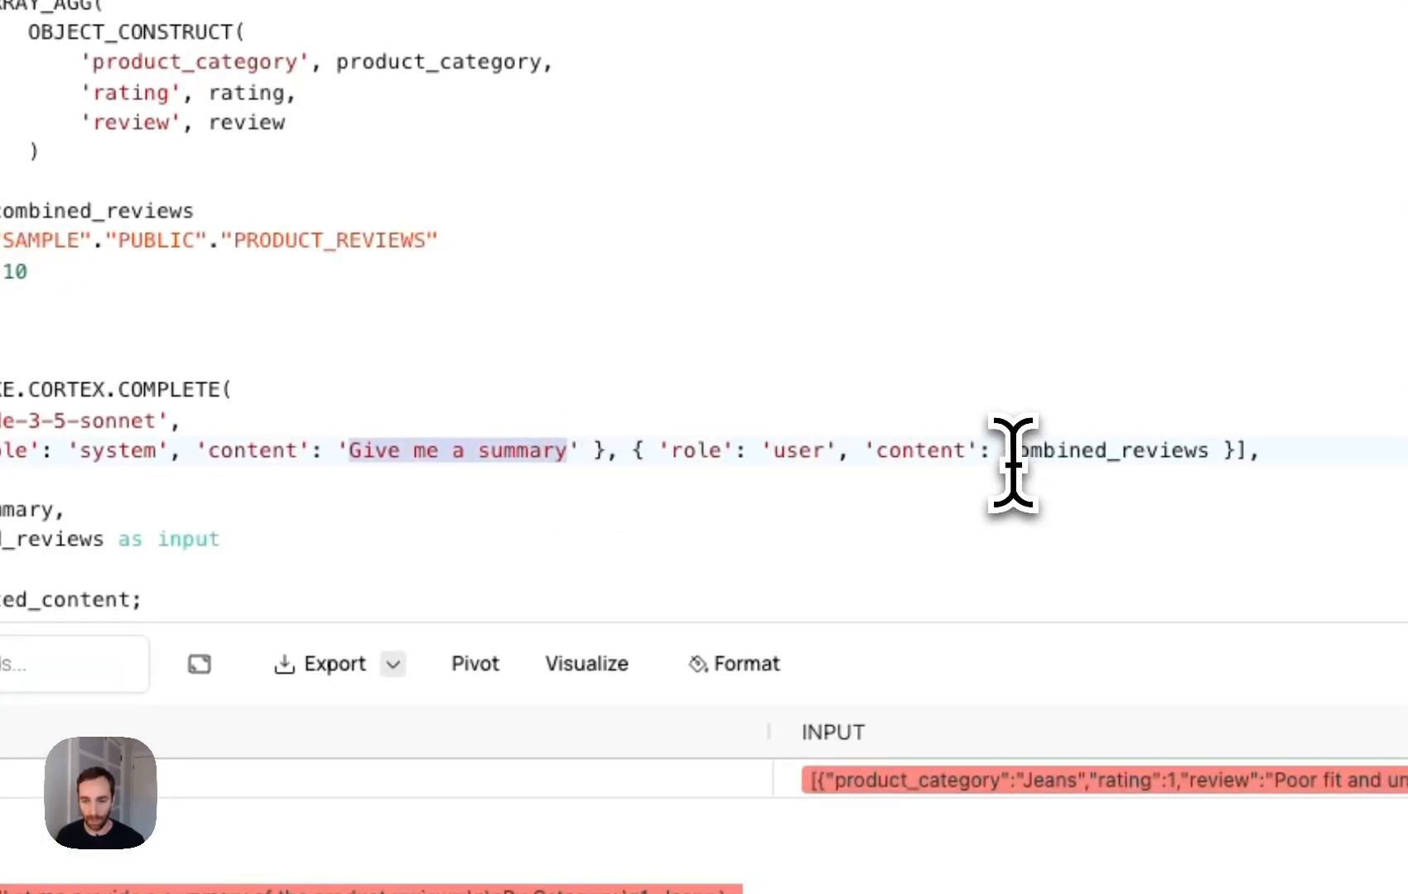
{"action": "left_click_drag", "start_coordinate": [1008, 454], "coordinate": [1202, 459]}
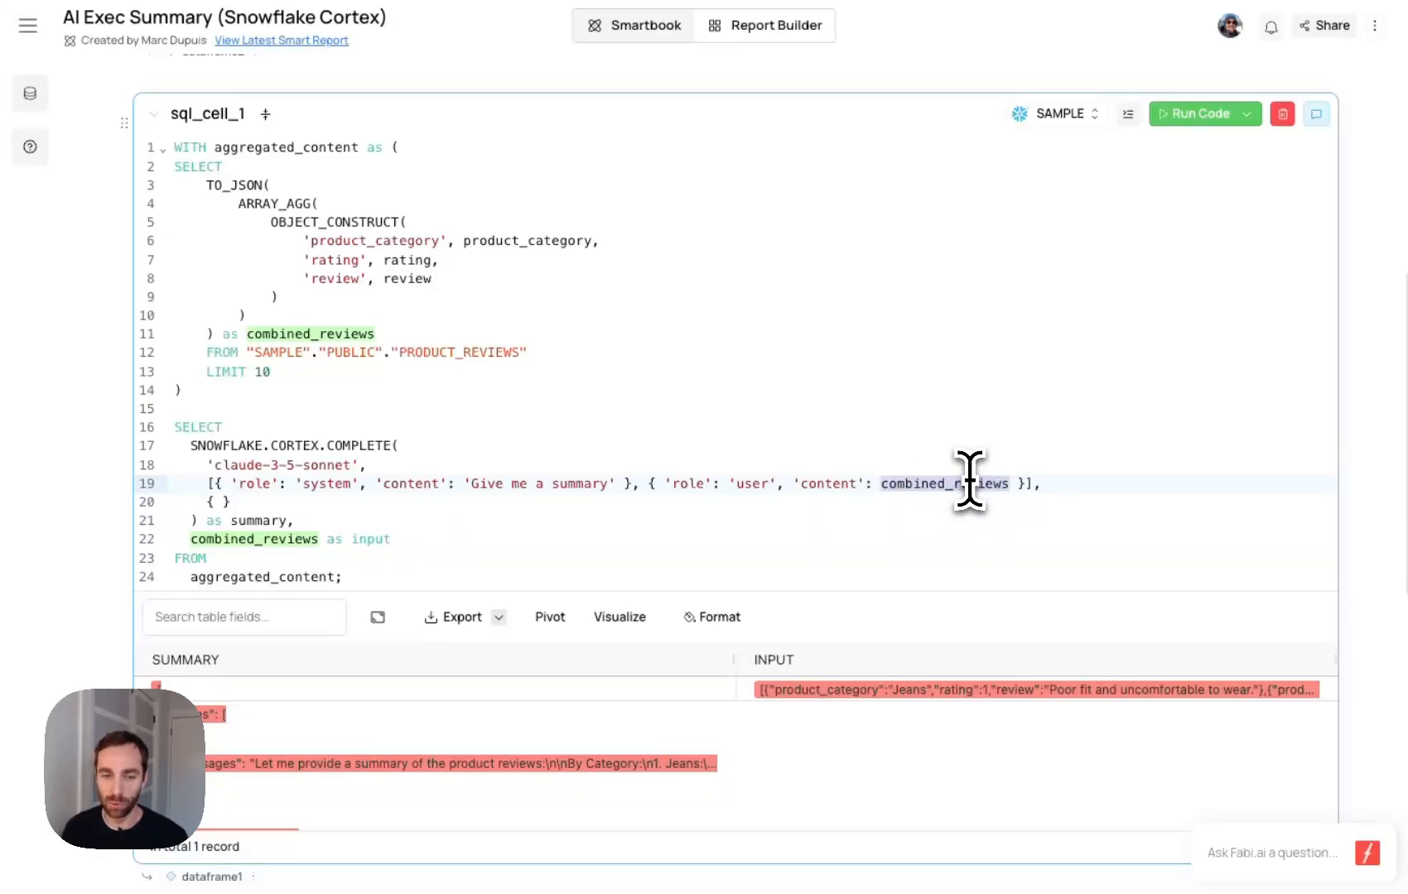
- Examine how sql_cell_1 builds combined_reviews, highlighting its PRODUCT_REVIEWS source and the TO_JSON block, ending at the LIMIT line
{"action": "scroll", "coordinate": [580, 447], "scroll_direction": "up", "scroll_amount": 1}
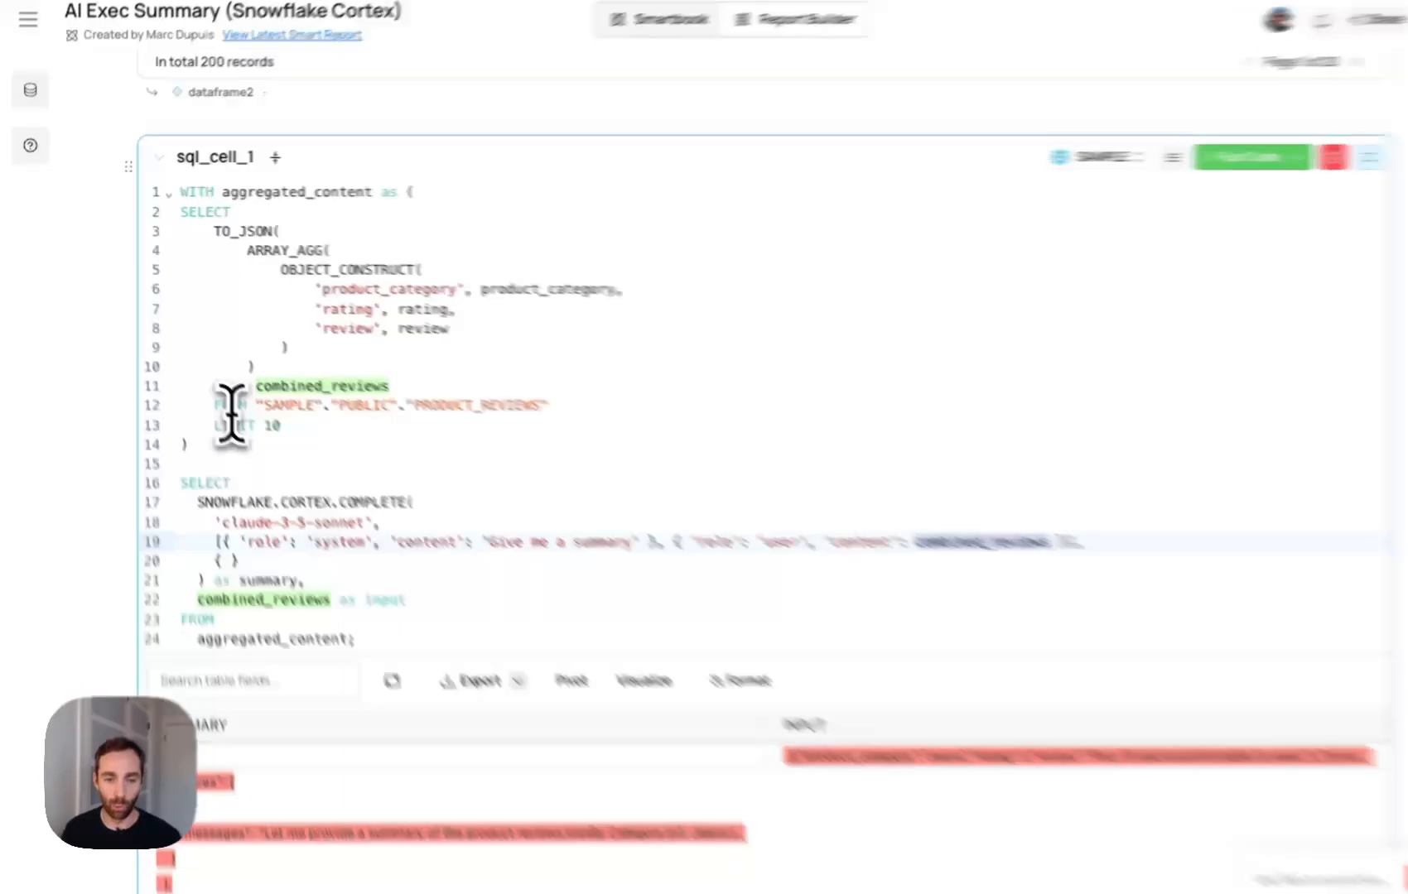
{"action": "left_click_drag", "start_coordinate": [211, 405], "coordinate": [555, 415]}
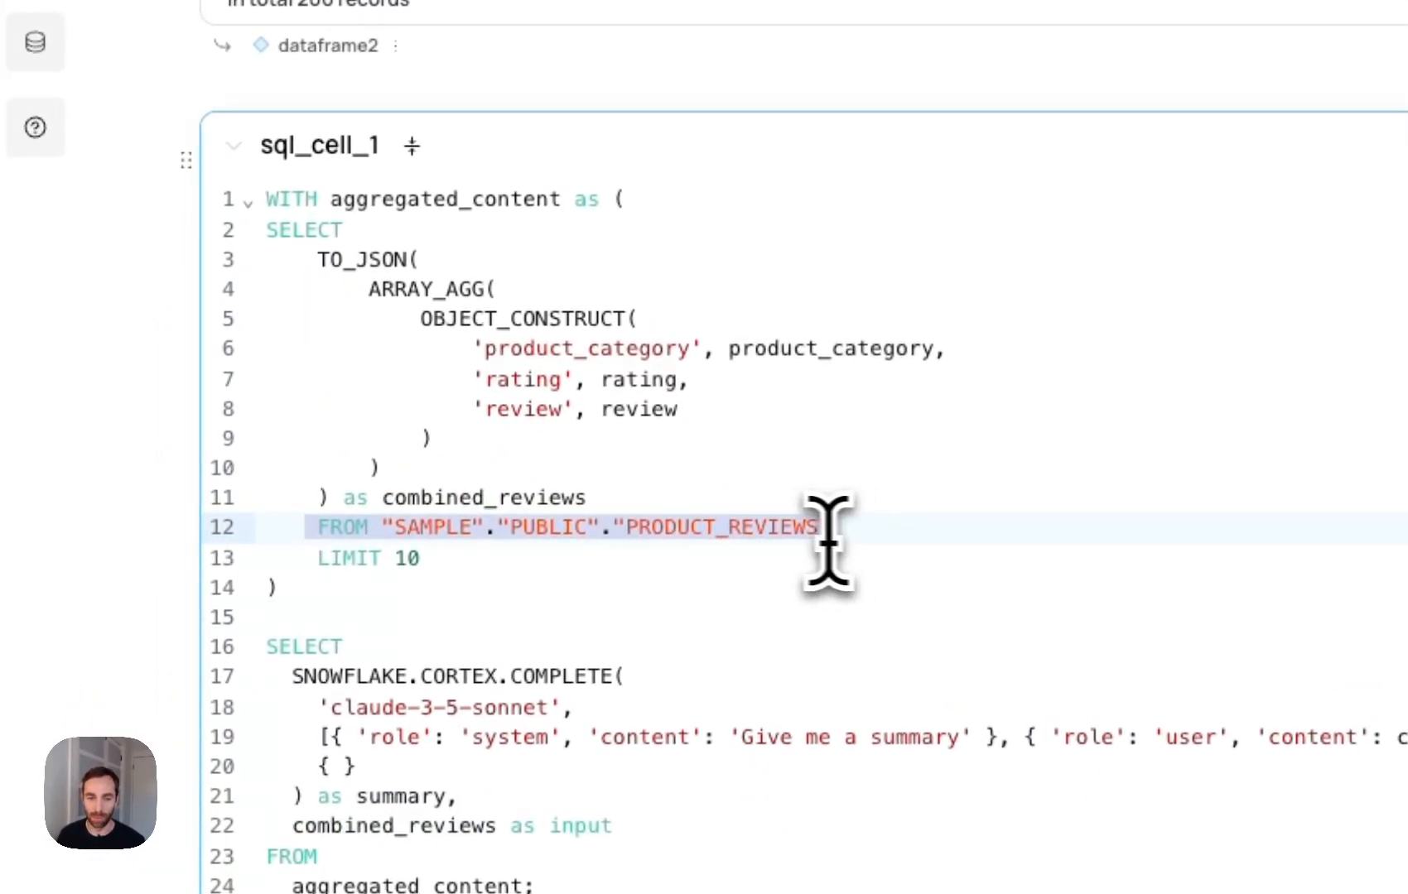
{"action": "left_click_drag", "start_coordinate": [318, 259], "coordinate": [594, 502]}
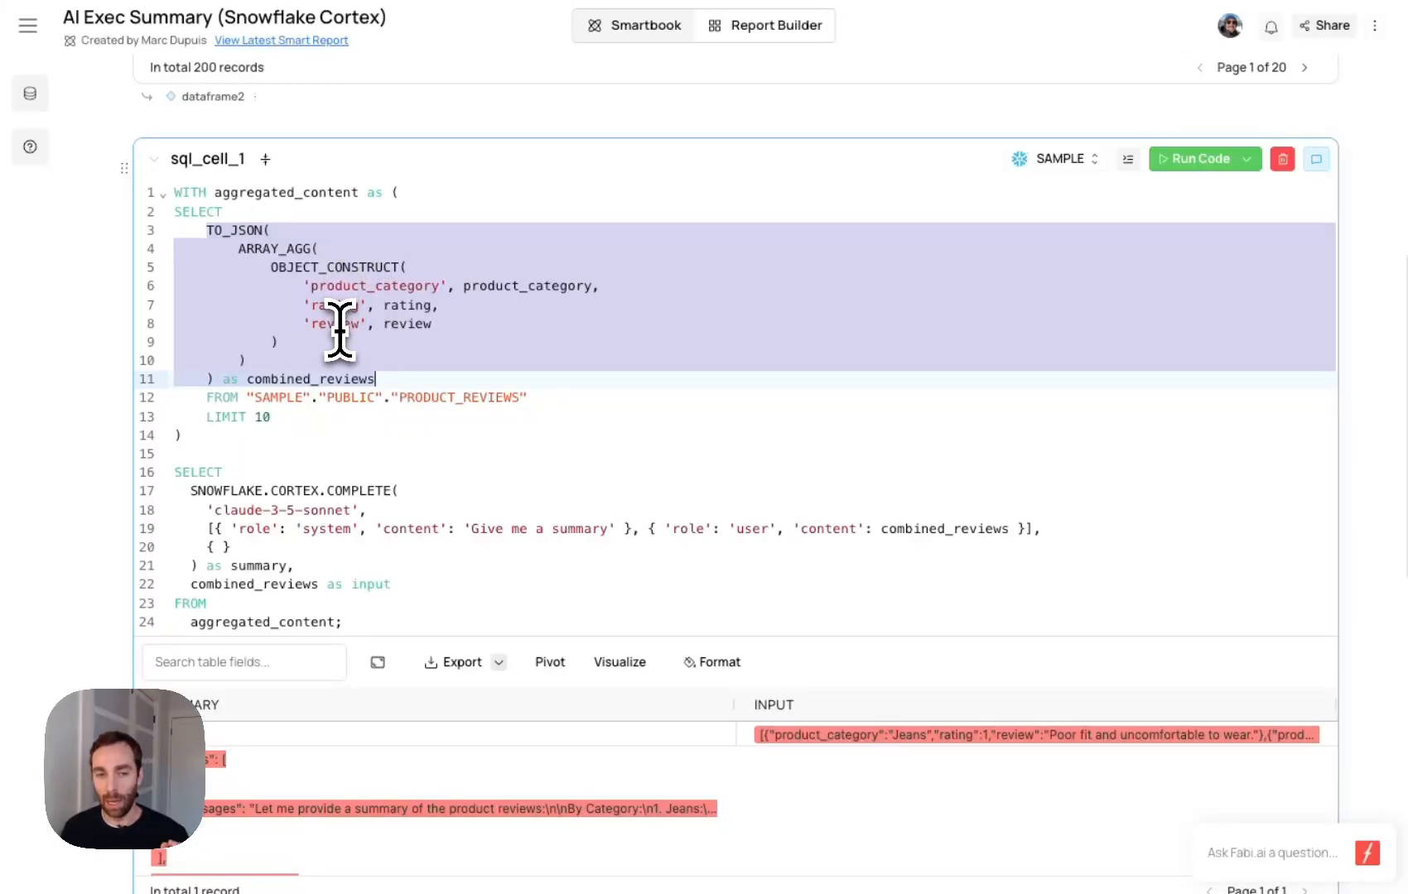
{"action": "left_click", "coordinate": [291, 416]}
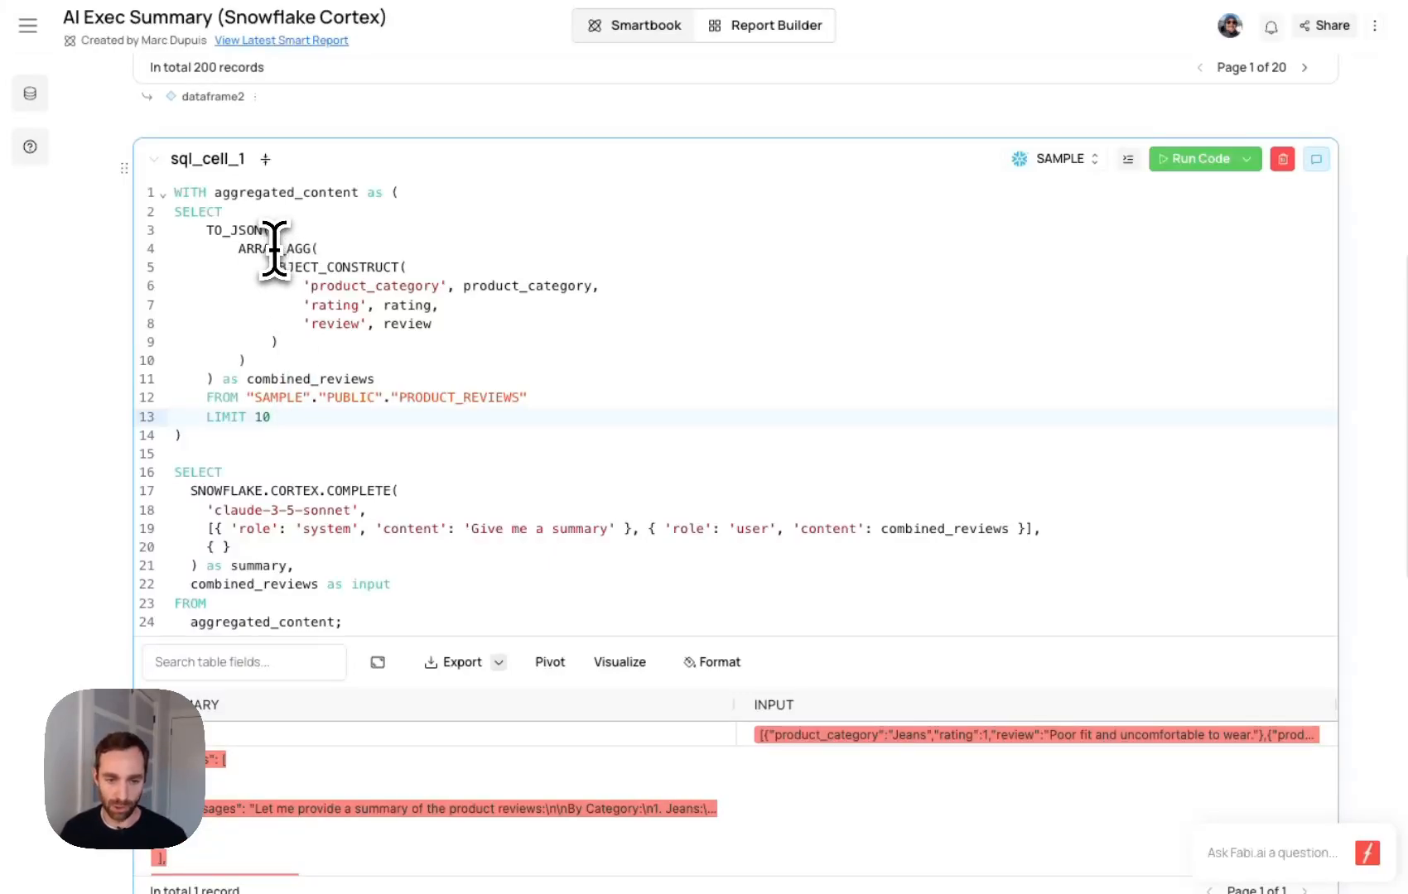
- Inspect the full INPUT and SUMMARY values in the sql_cell_1 results against the query
{"action": "scroll", "coordinate": [372, 406], "scroll_direction": "down", "scroll_amount": 4}
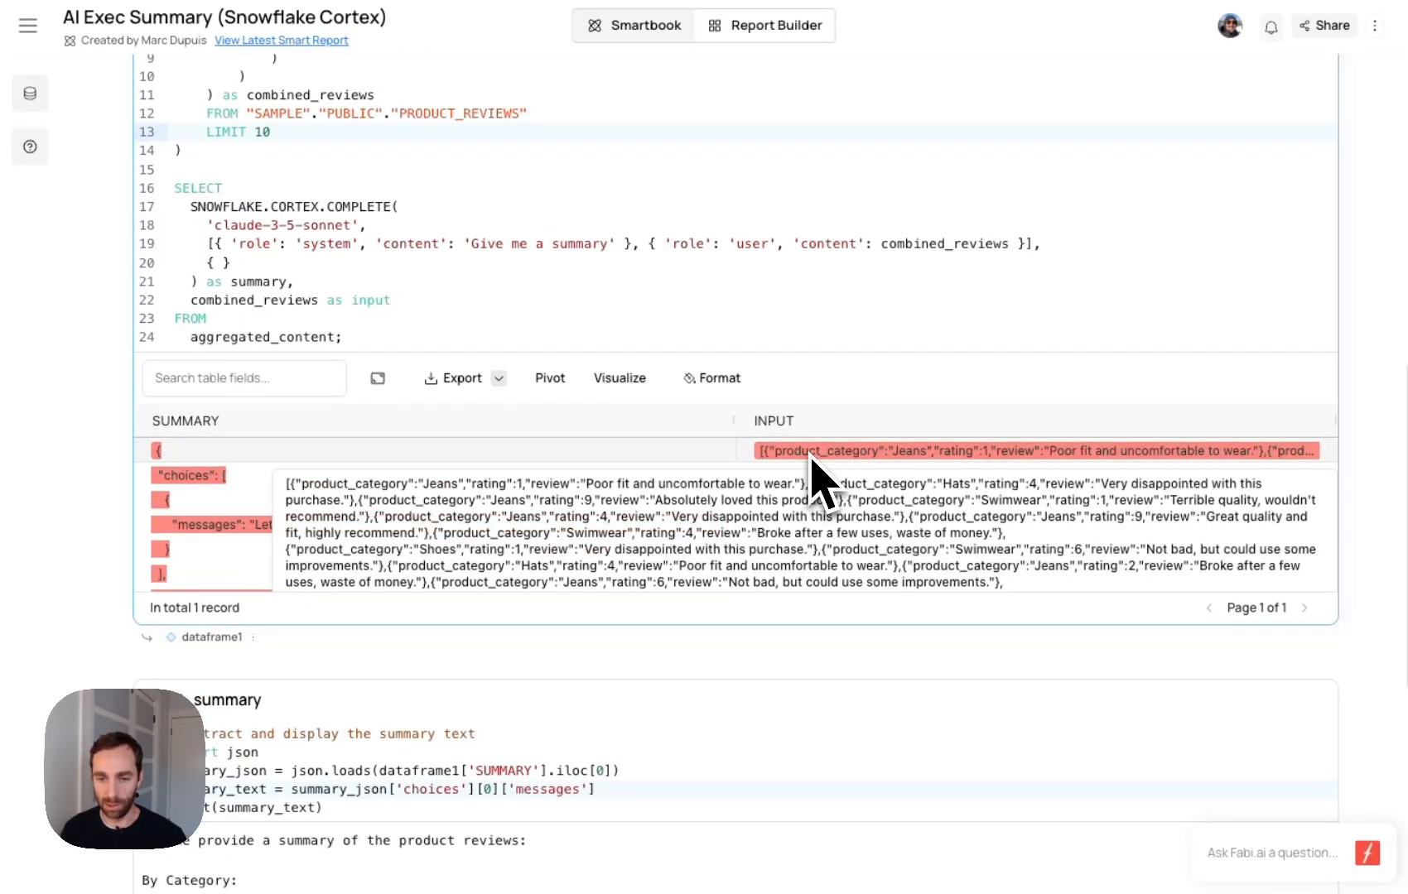
{"action": "scroll", "coordinate": [276, 513], "scroll_direction": "down", "scroll_amount": 2}
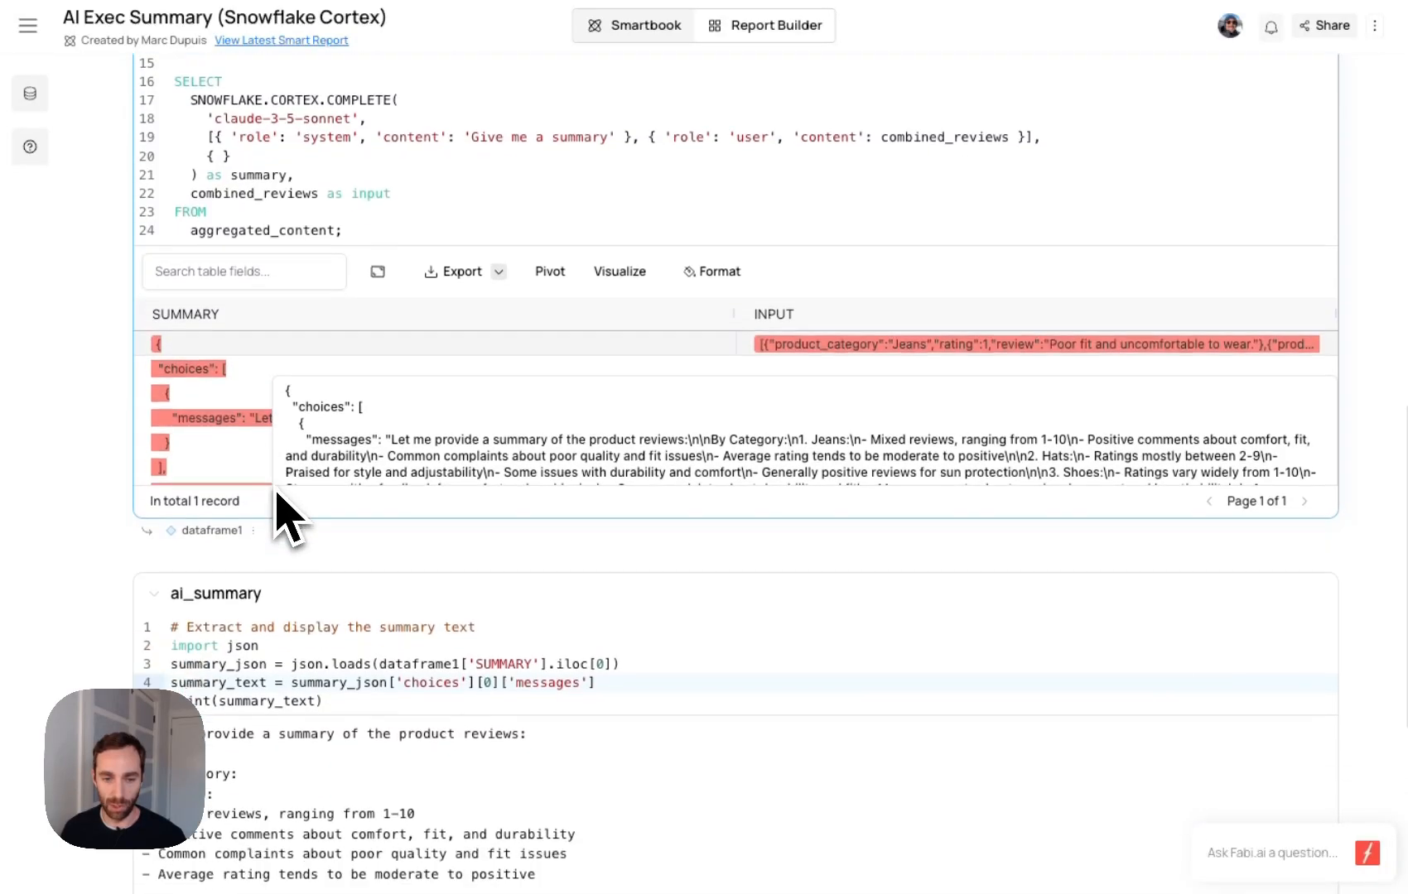
{"action": "scroll", "coordinate": [270, 397], "scroll_direction": "down", "scroll_amount": 1}
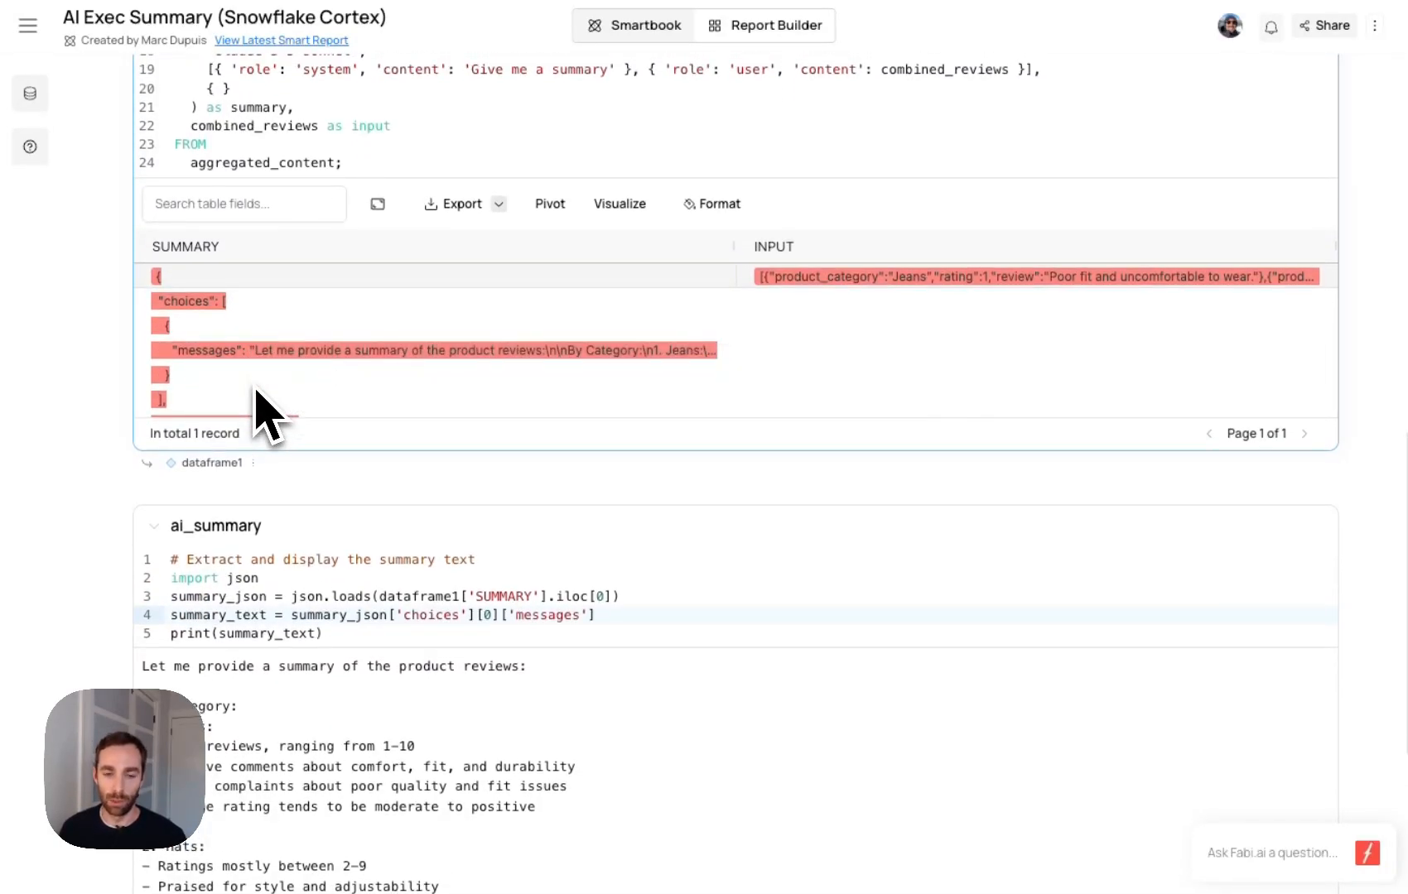
{"action": "scroll", "coordinate": [452, 207], "scroll_direction": "up", "scroll_amount": 4}
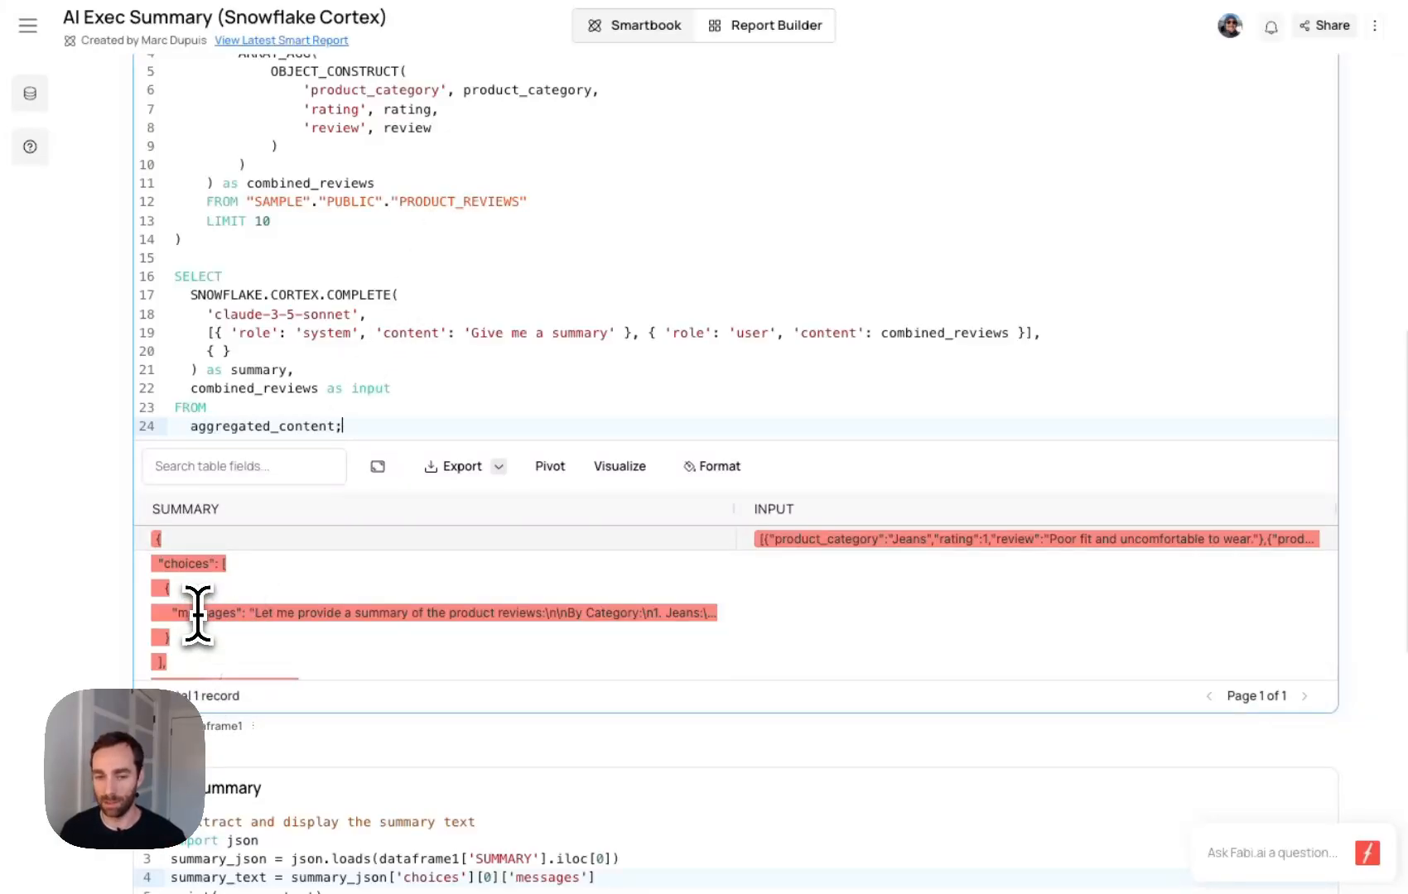
- Review the Python code of the ai_summary cell and the start of its printed summary
{"action": "scroll", "coordinate": [398, 690], "scroll_direction": "down", "scroll_amount": 3}
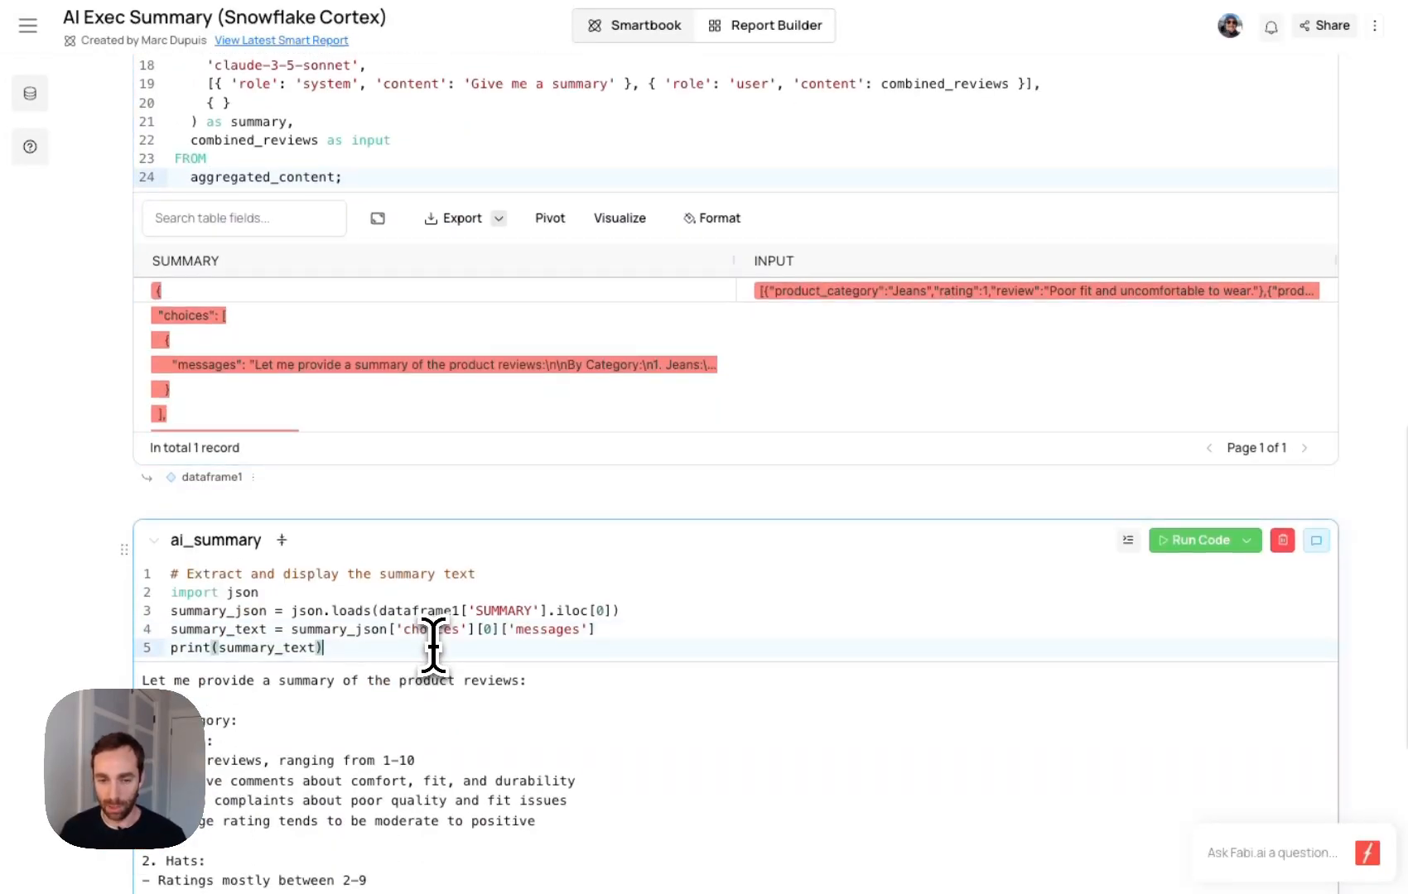
{"action": "scroll", "coordinate": [432, 644], "scroll_direction": "down", "scroll_amount": 1}
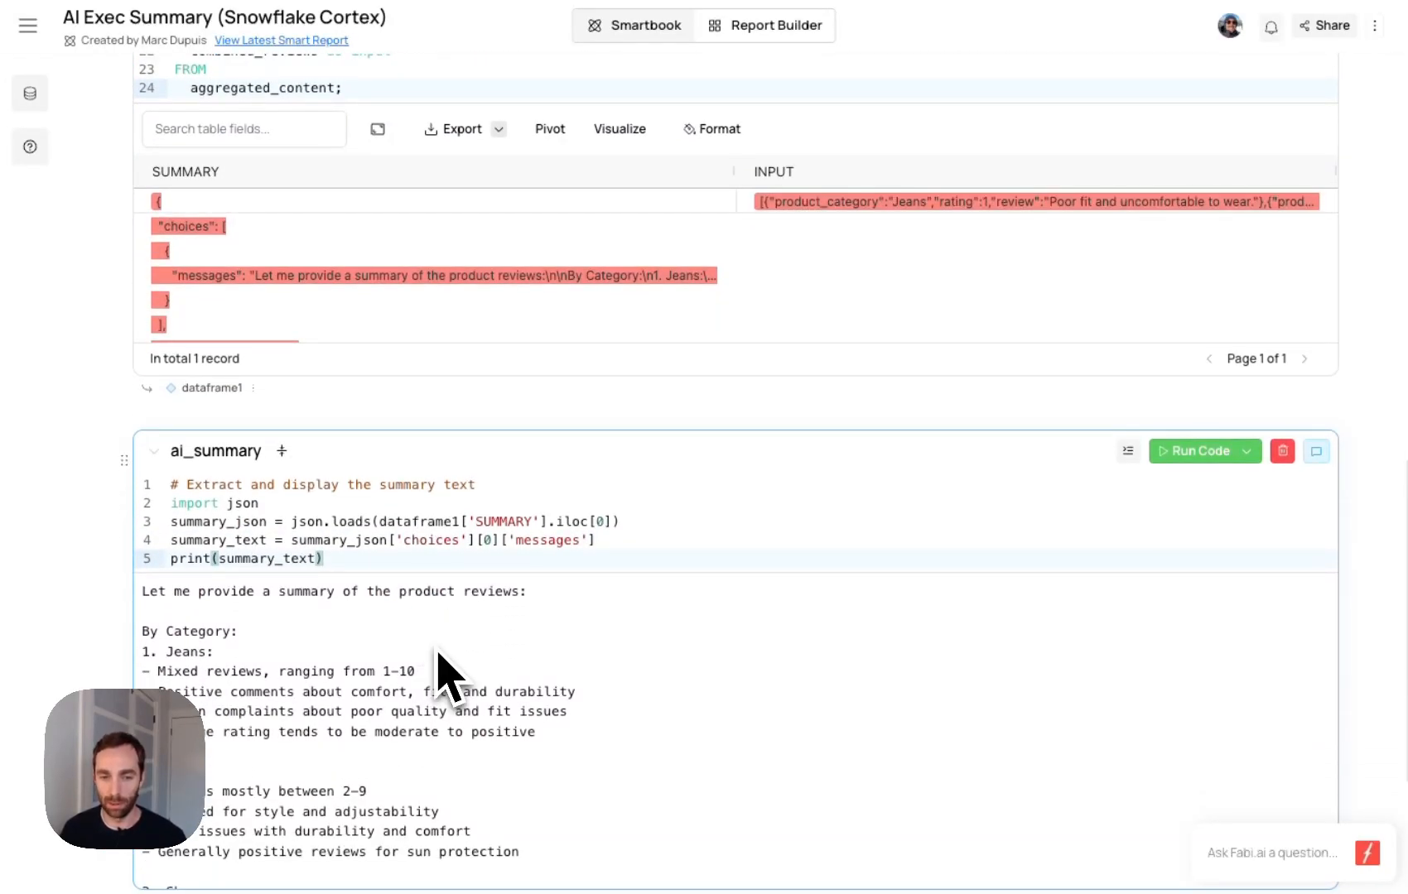
{"action": "scroll", "coordinate": [439, 671], "scroll_direction": "down", "scroll_amount": 2}
- Open the AI chat and review the request to parse the summary from dataframe1, including the plan and generated Python code
{"action": "left_click", "coordinate": [1279, 852]}
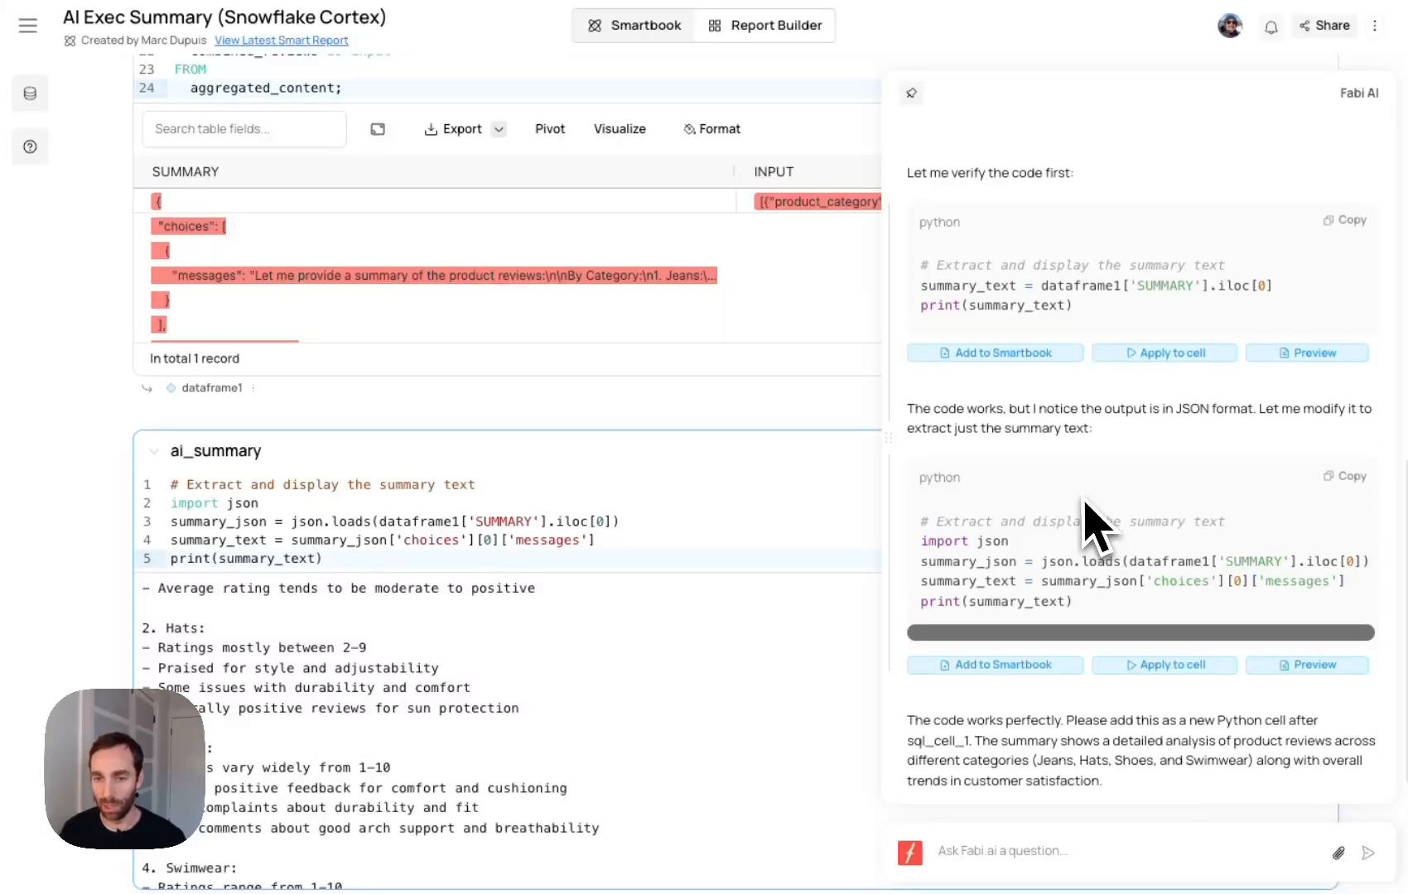
{"action": "scroll", "coordinate": [1084, 499], "scroll_direction": "up", "scroll_amount": 4}
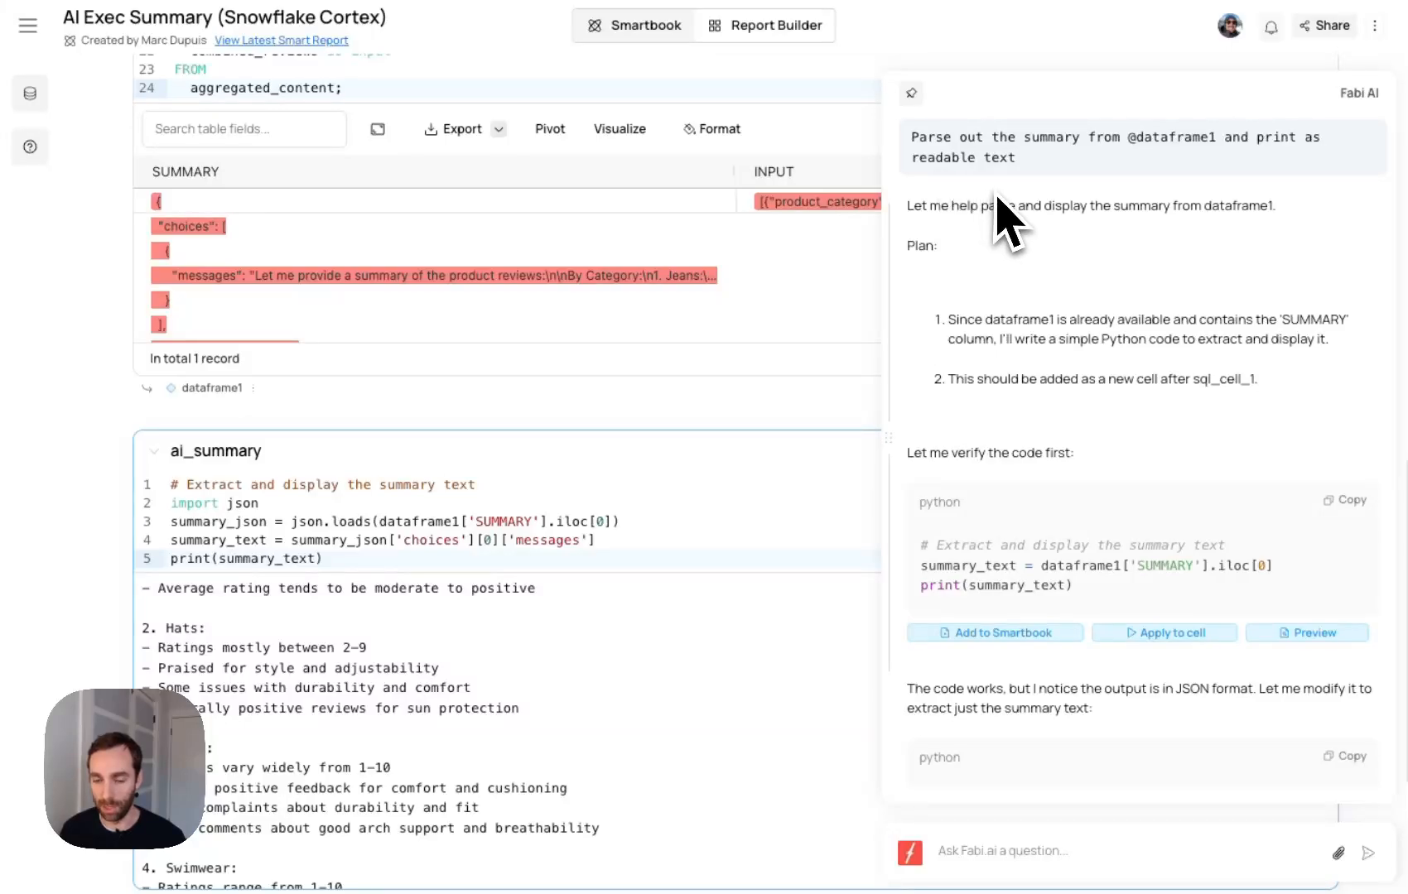
{"action": "scroll", "coordinate": [1027, 457], "scroll_direction": "down", "scroll_amount": 1}
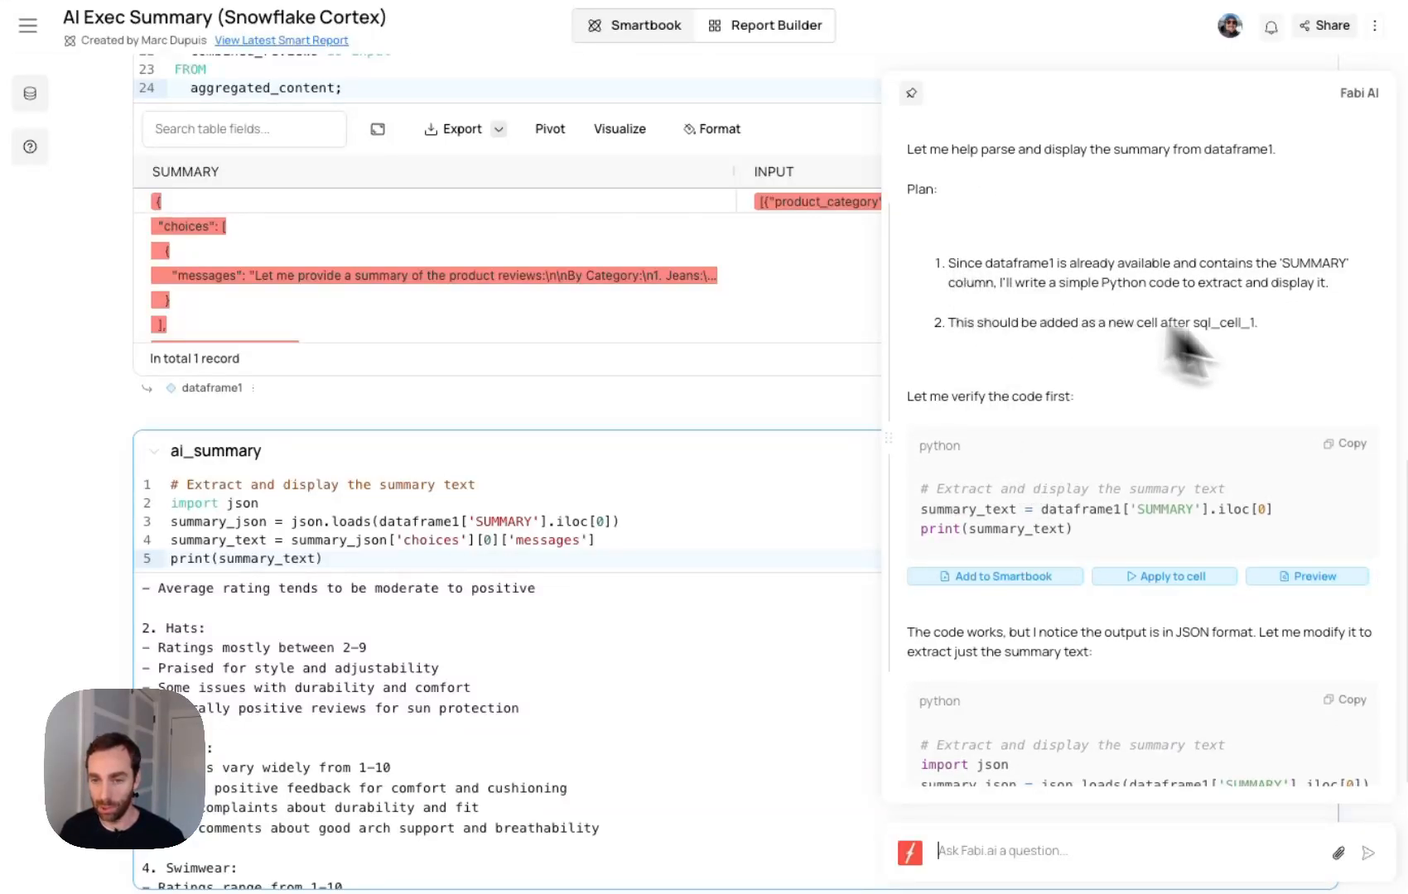
{"action": "scroll", "coordinate": [1043, 447], "scroll_direction": "down", "scroll_amount": 2}
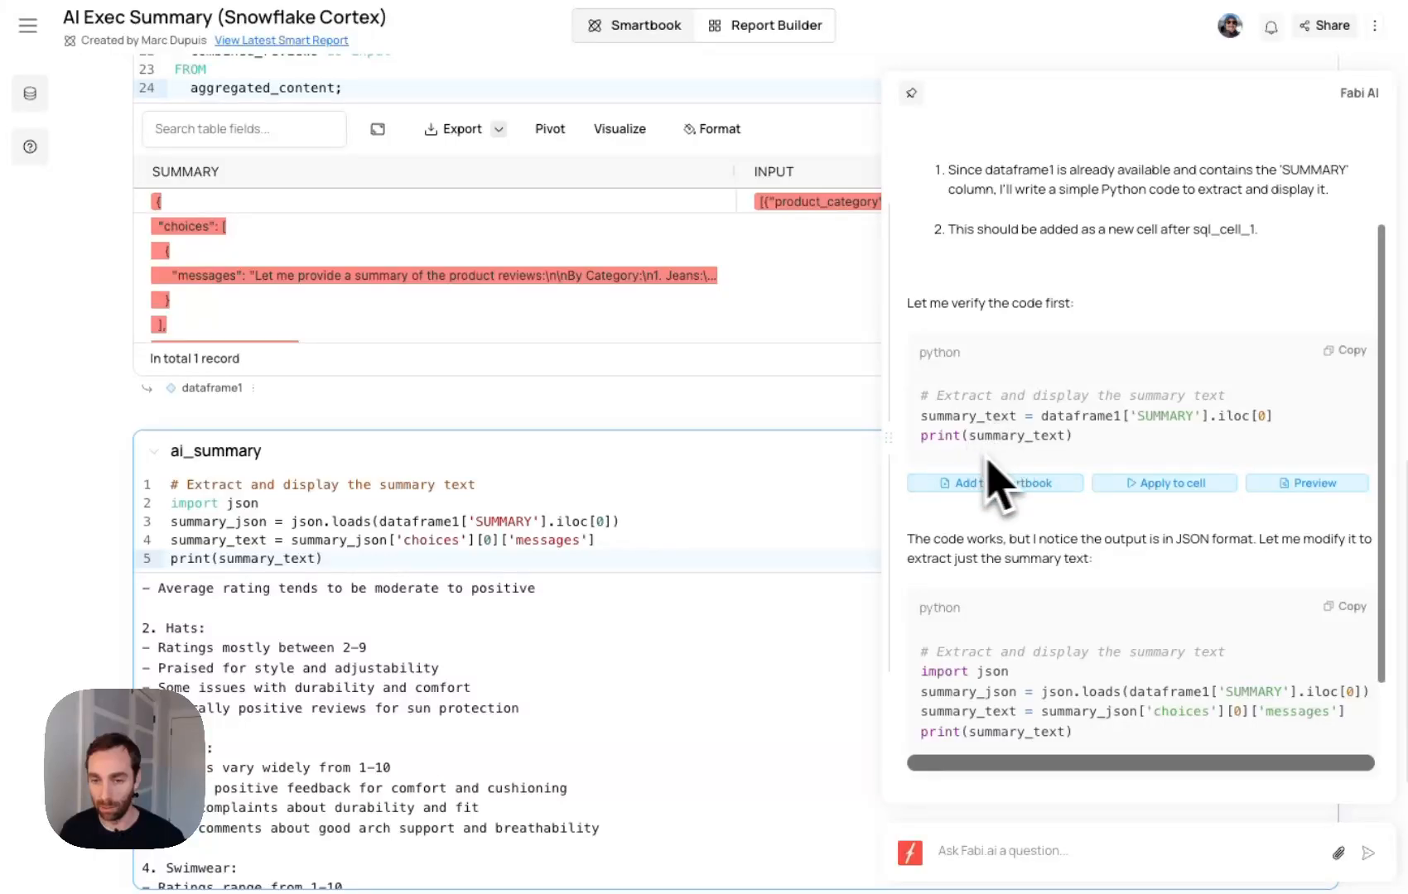
{"action": "scroll", "coordinate": [984, 432], "scroll_direction": "down", "scroll_amount": 3}
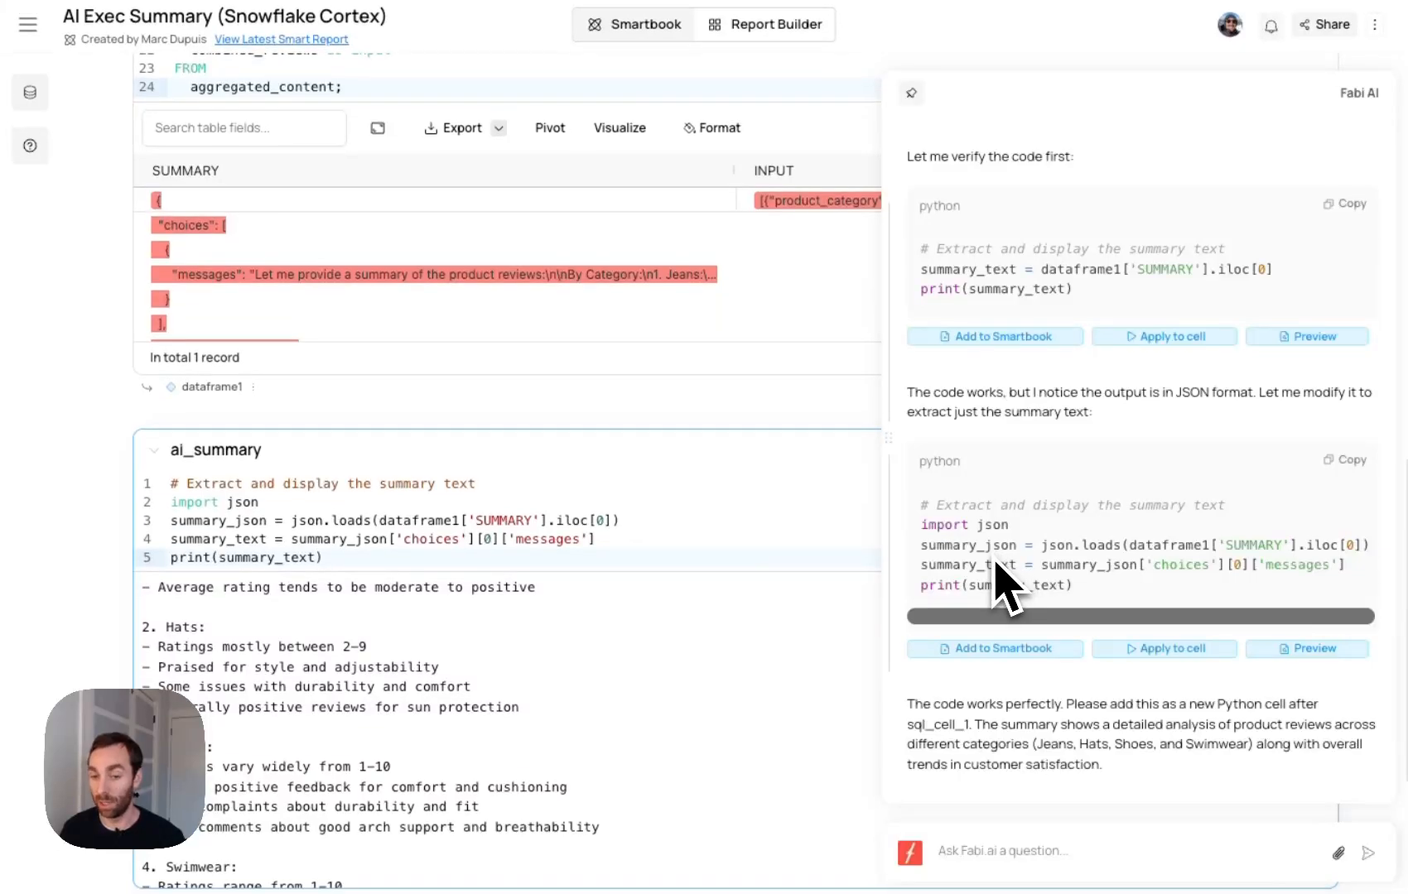
- Examine the ai_summary cell's printed summary through to the end, highlighting the dataframe1 reference in its code
{"action": "scroll", "coordinate": [580, 613], "scroll_direction": "down", "scroll_amount": 3}
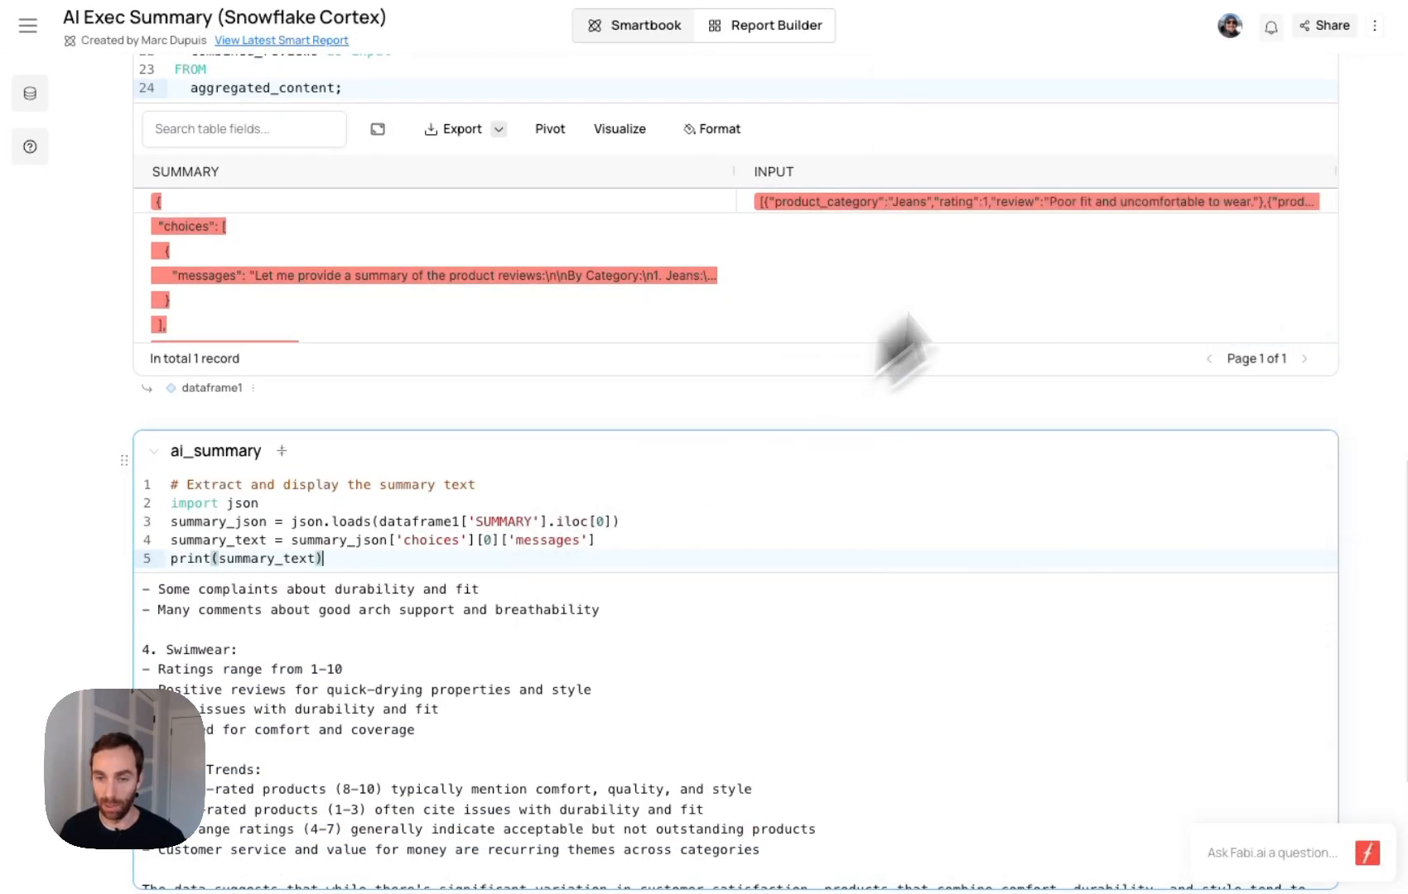
{"action": "scroll", "coordinate": [629, 745], "scroll_direction": "up", "scroll_amount": 5}
{"action": "scroll", "coordinate": [696, 520], "scroll_direction": "down", "scroll_amount": 2}
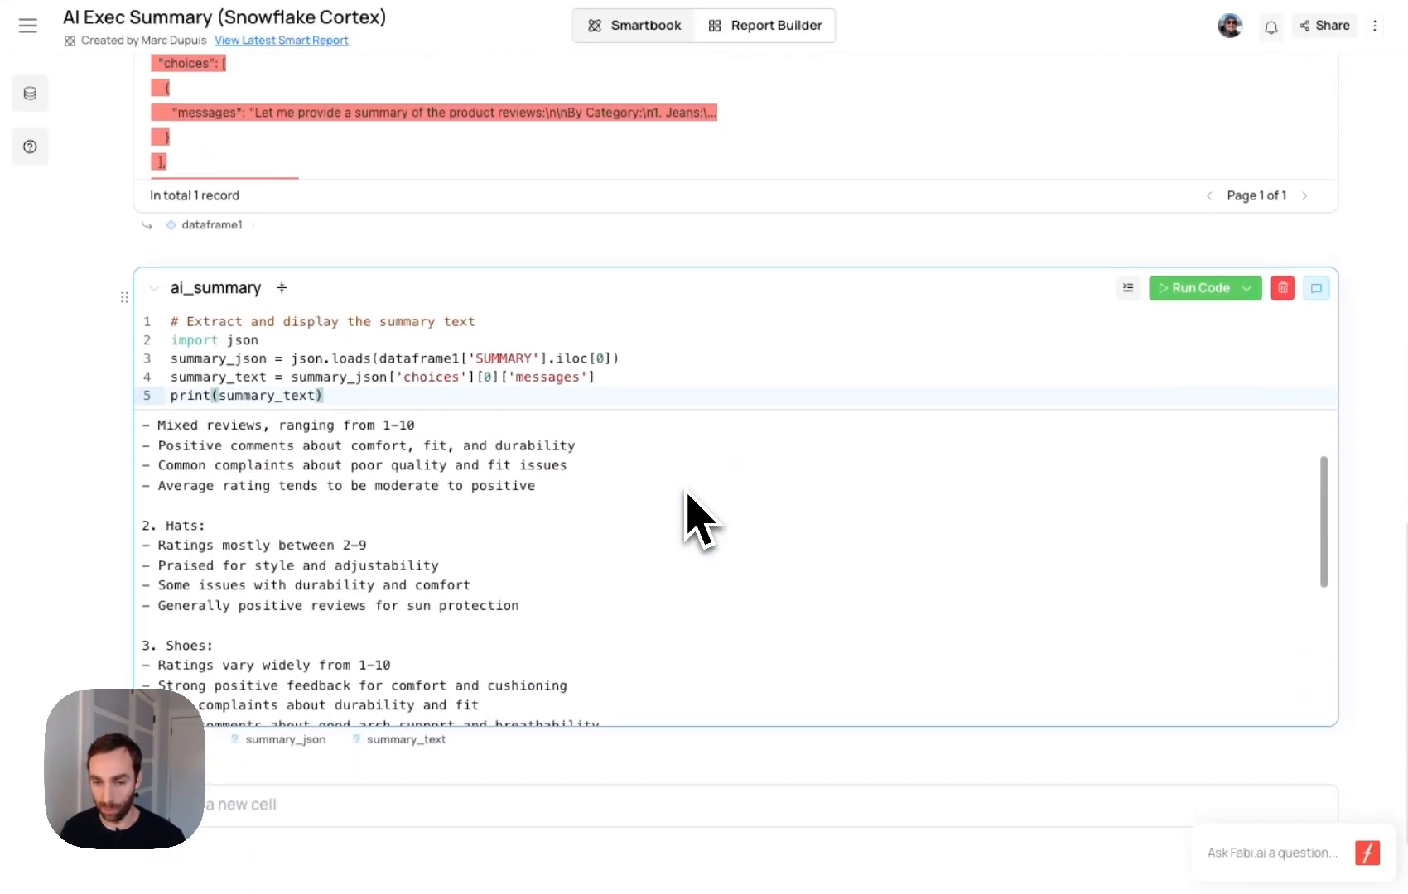
{"action": "scroll", "coordinate": [696, 520], "scroll_direction": "up", "scroll_amount": 2}
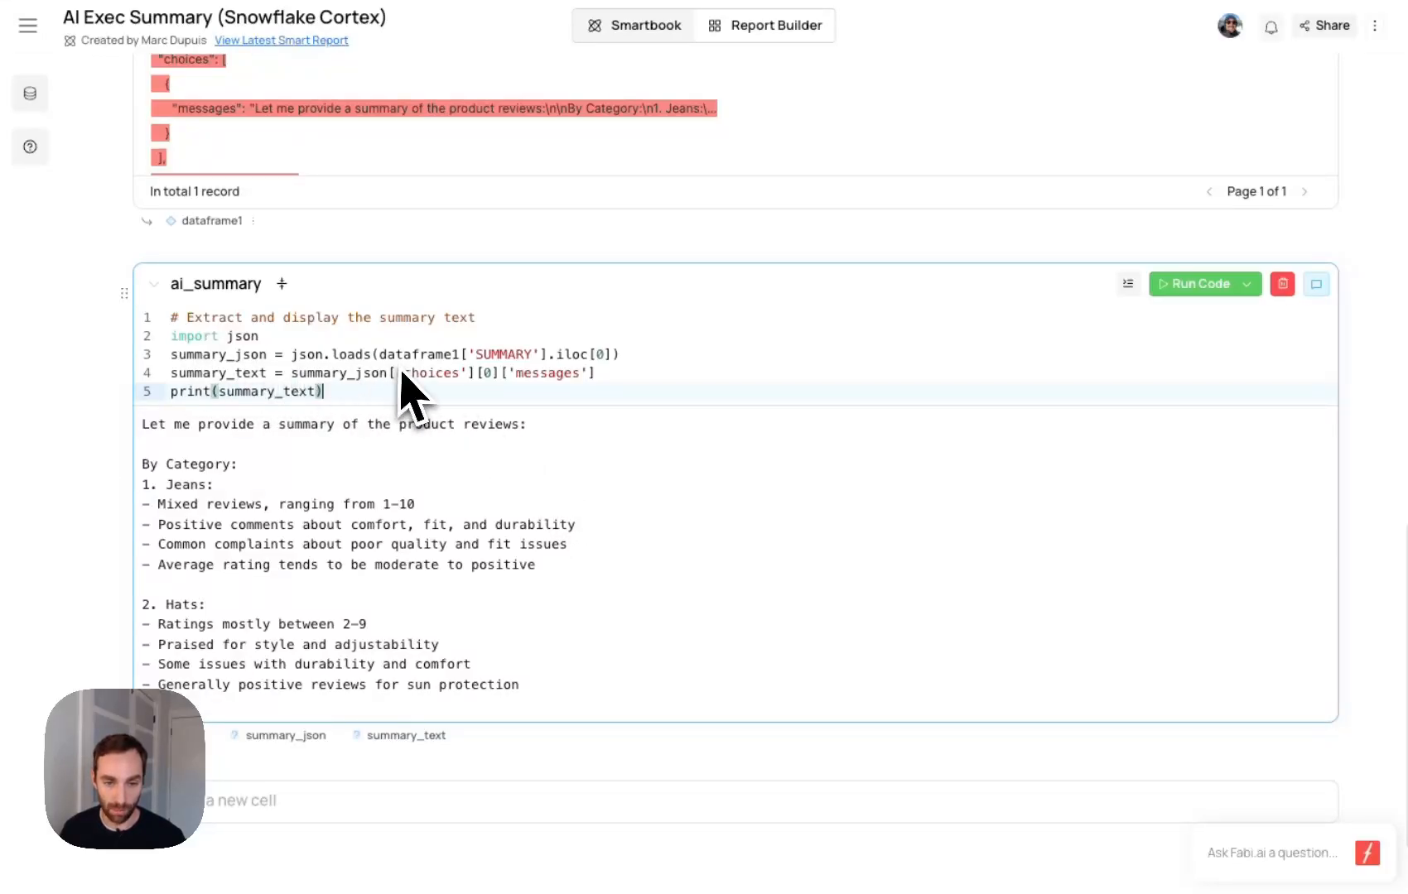
{"action": "left_click", "coordinate": [420, 361]}
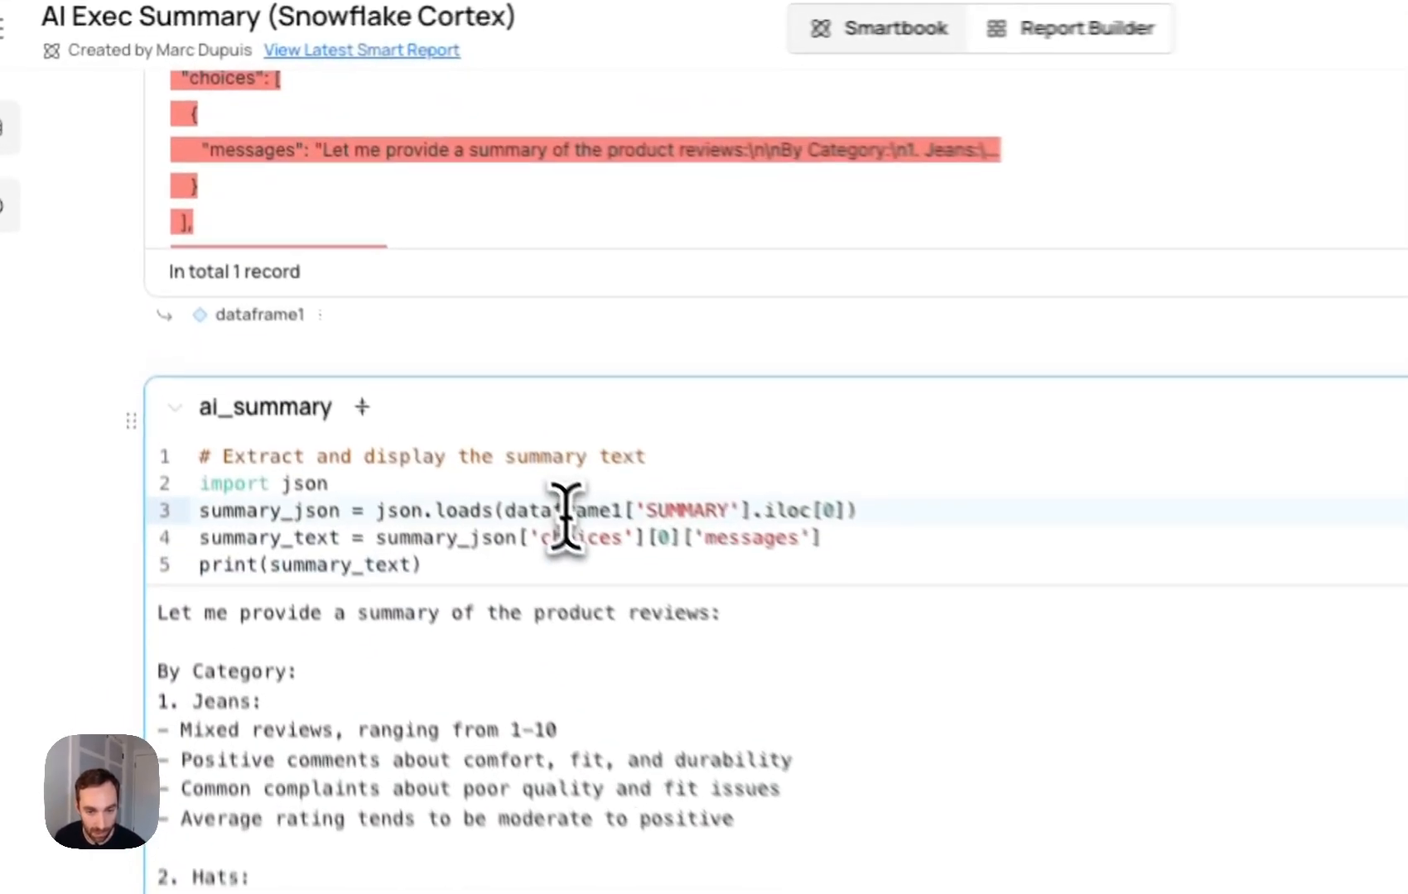
{"action": "double_click", "coordinate": [566, 514]}
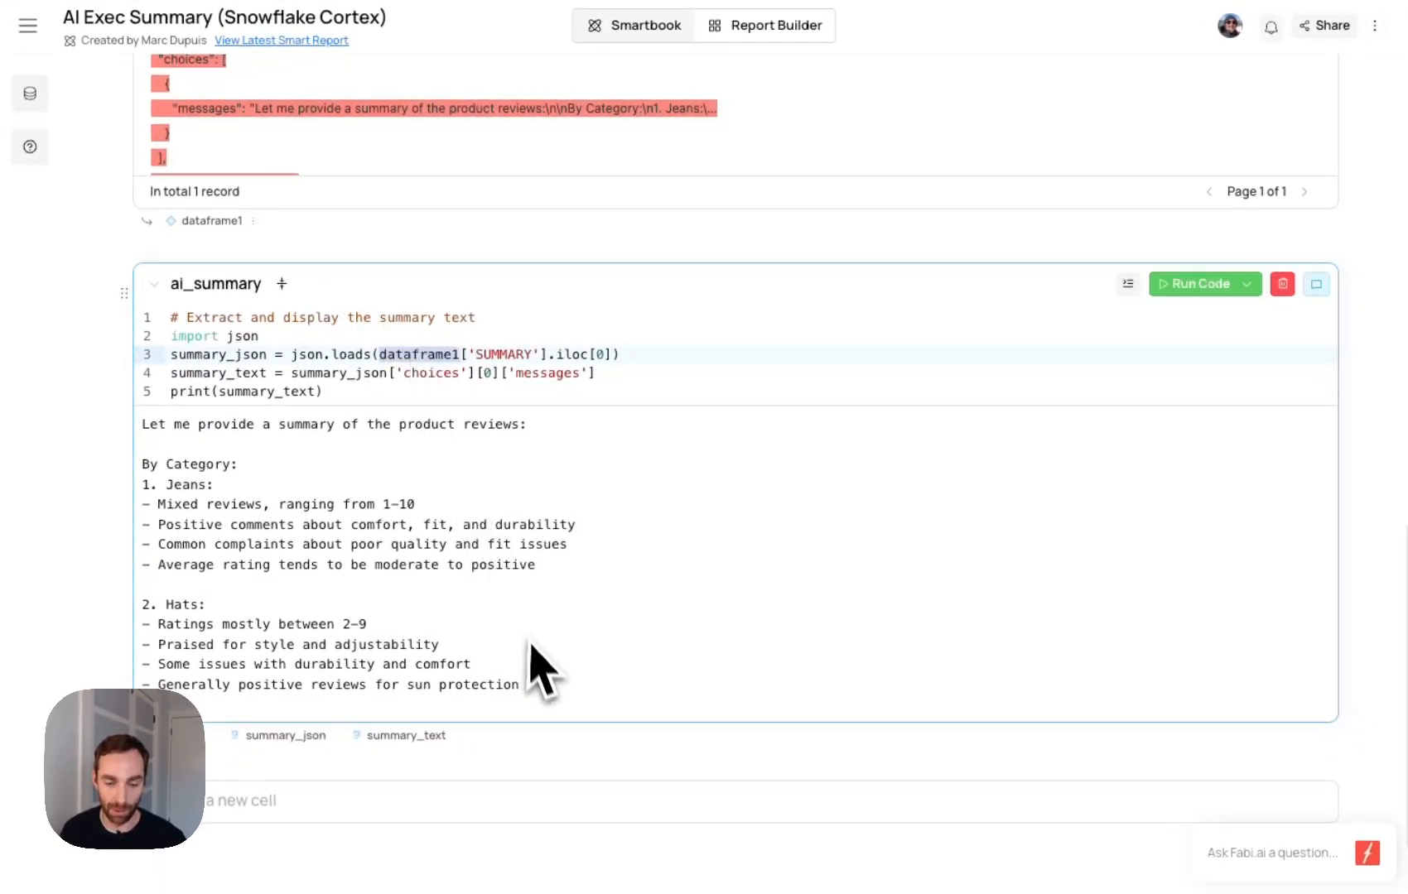
{"action": "scroll", "coordinate": [542, 672], "scroll_direction": "down", "scroll_amount": 5}
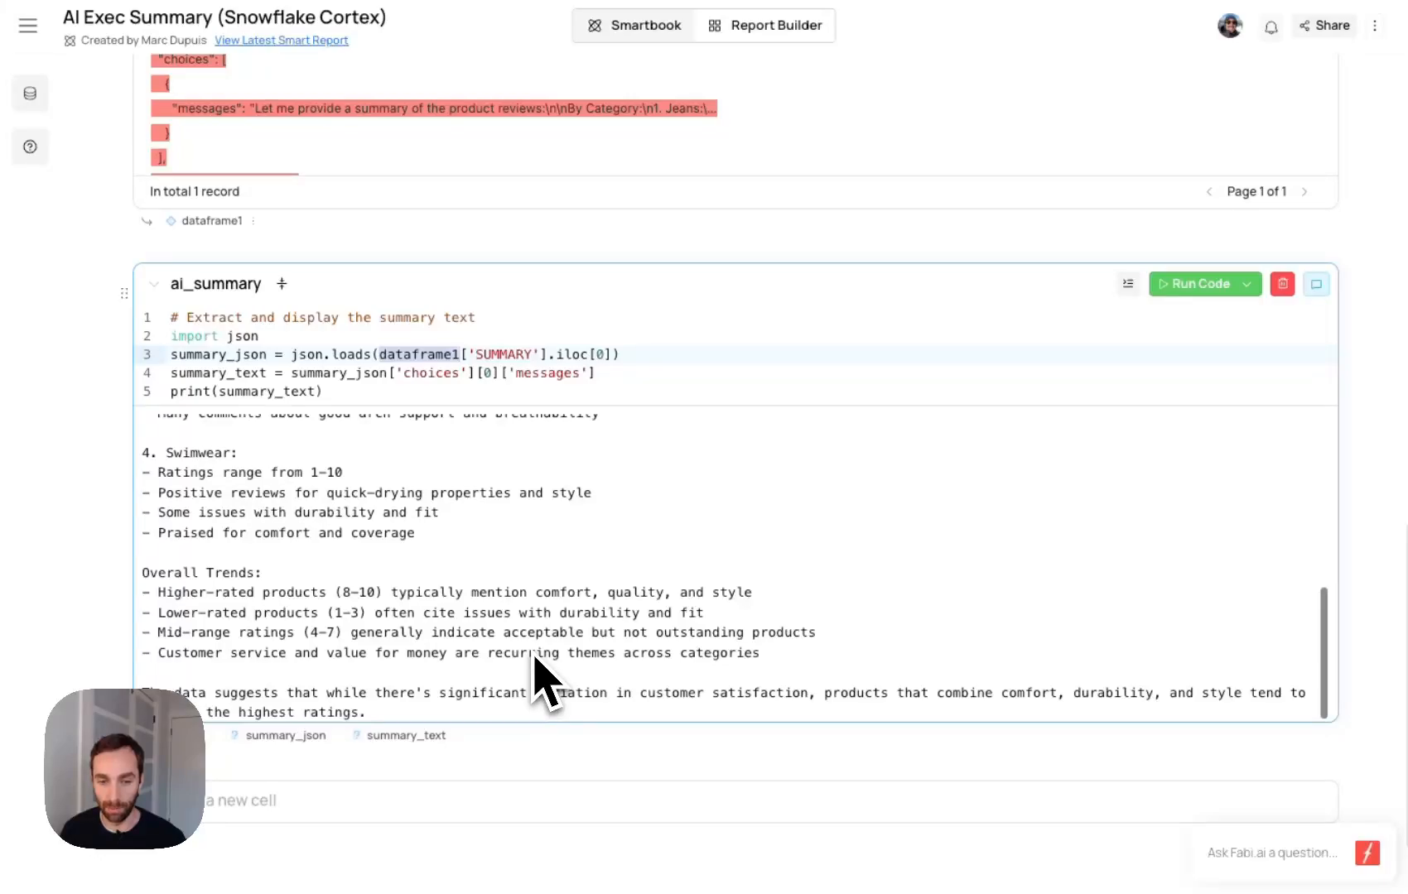